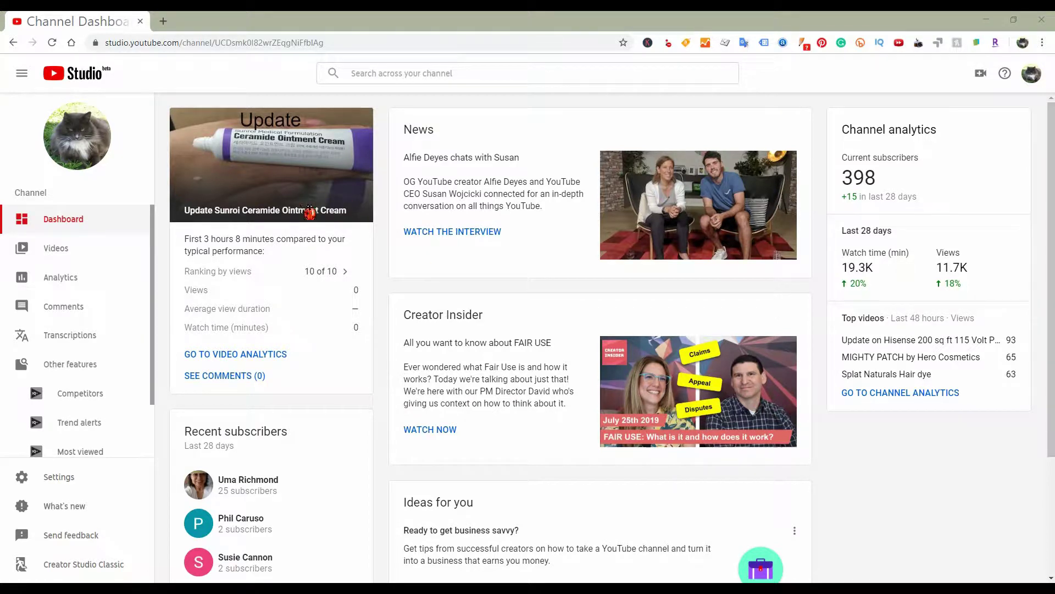
- Start a new upload with Upload video (beta) from the Create menu to open the file picker
left_click(976, 81)
left_click(977, 78)
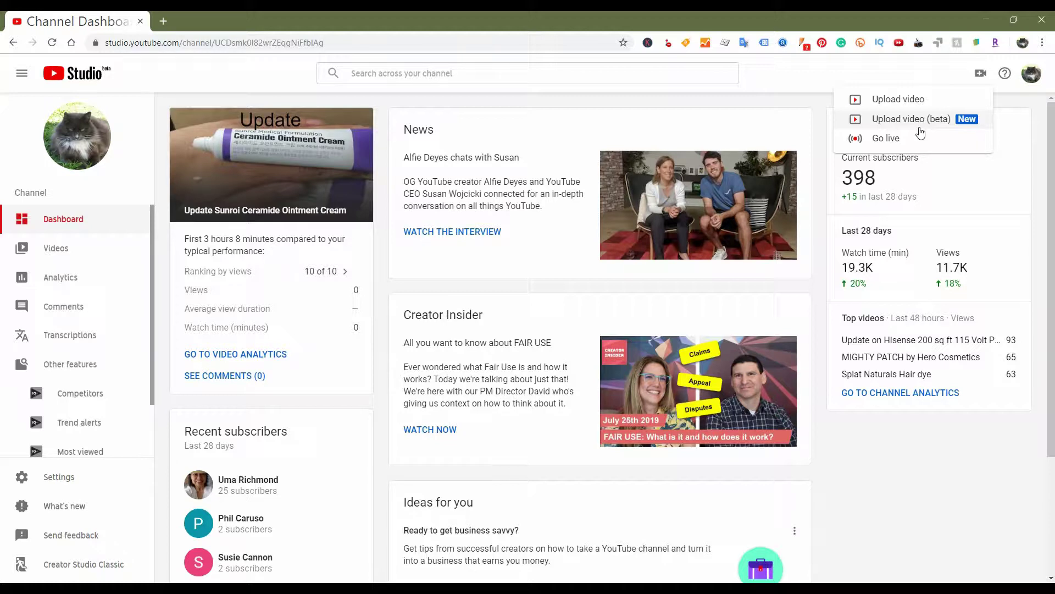
left_click(919, 123)
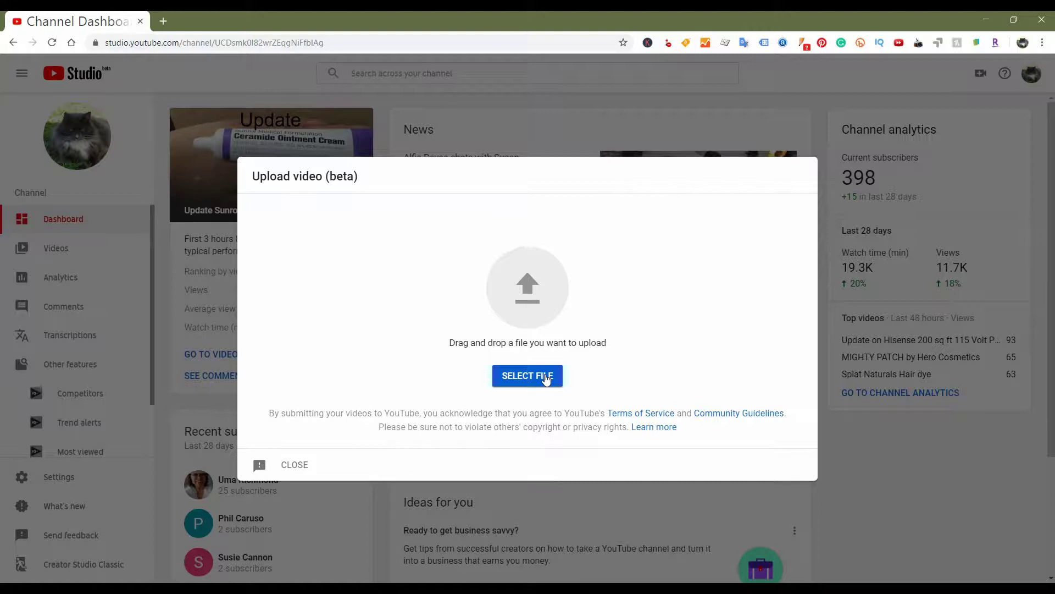
mouse_move(312, 588)
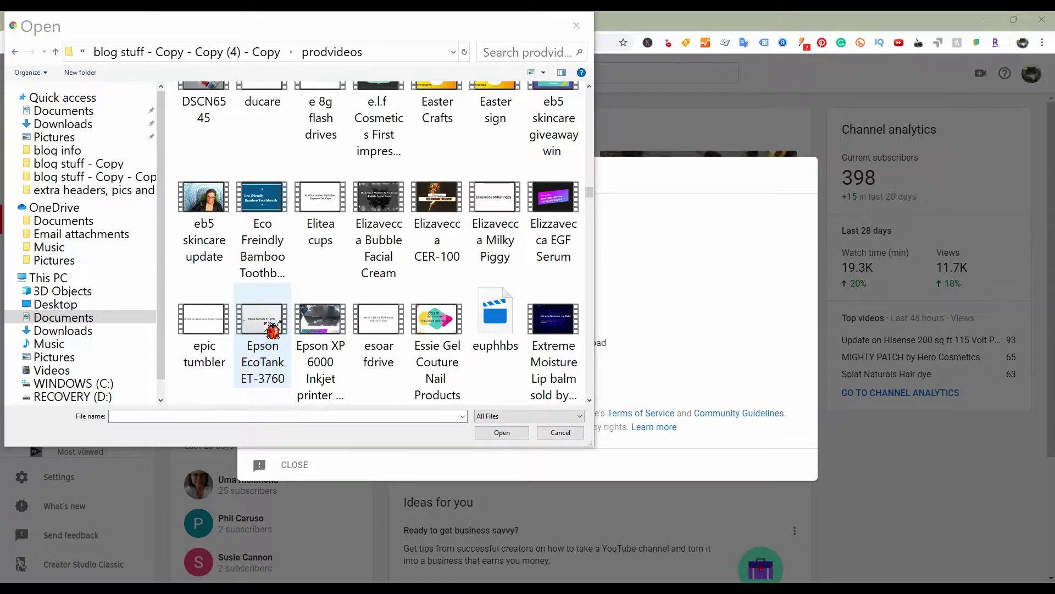
- Select the Epson EcoTank ET-3760 video in the prodvideos folder
left_click(273, 330)
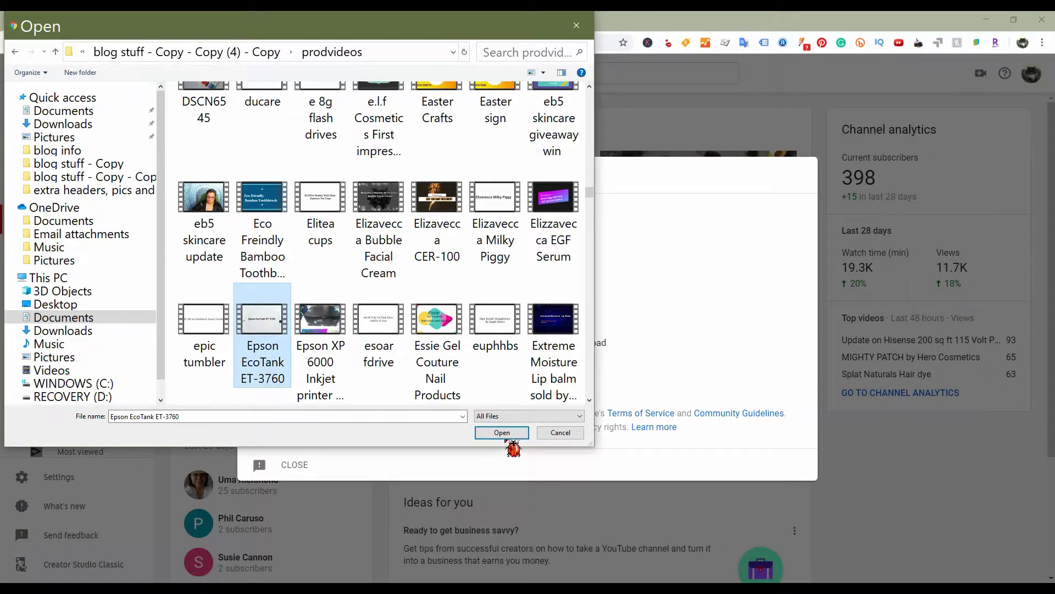
- Begin uploading the Epson EcoTank ET-3760 video and add a blank first line to its description
left_click(504, 434)
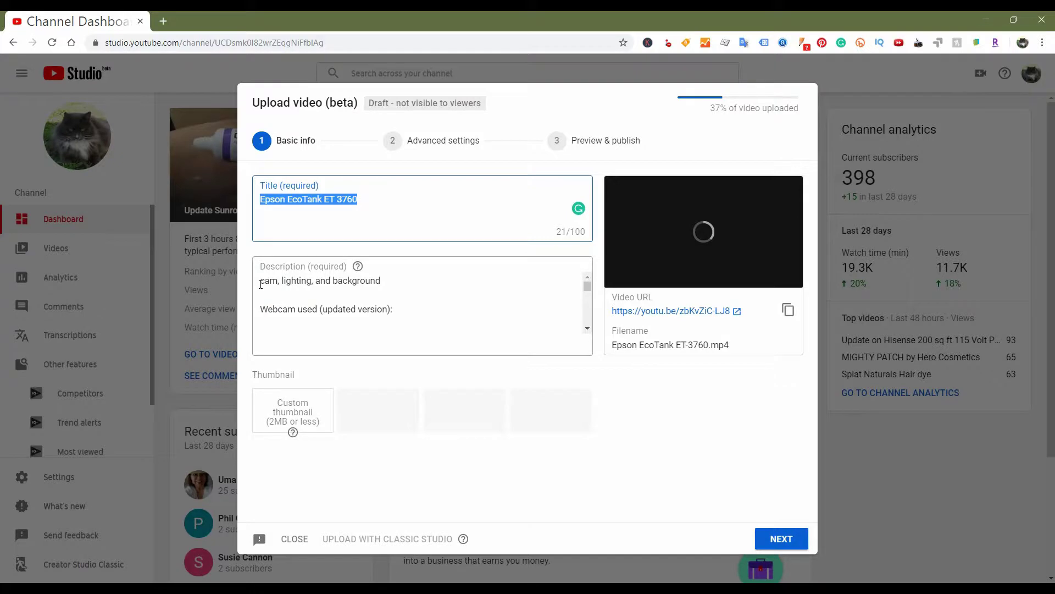
left_click(259, 282)
key("Return")
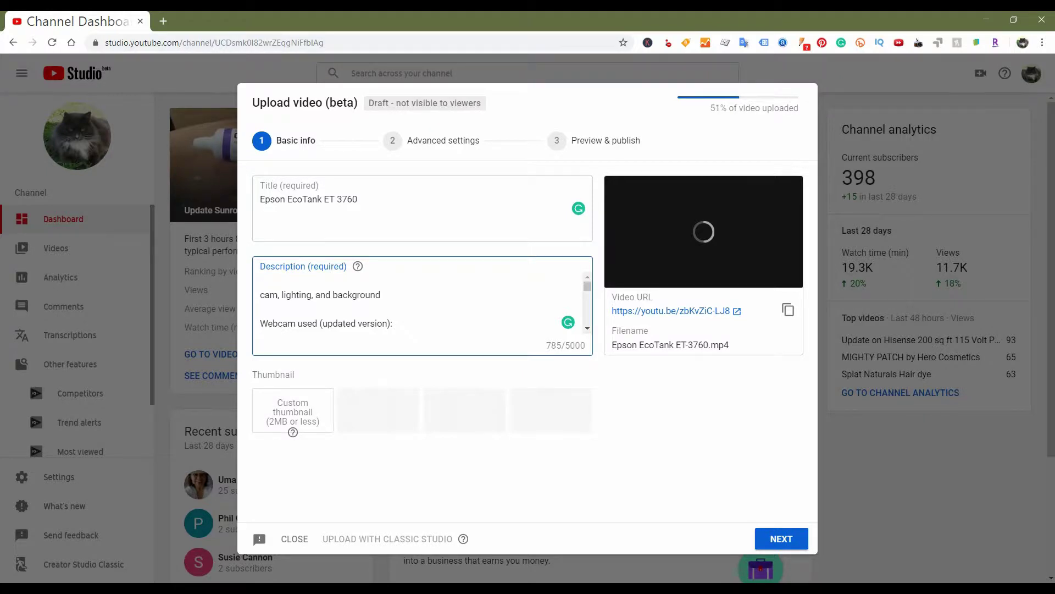
left_click(285, 518)
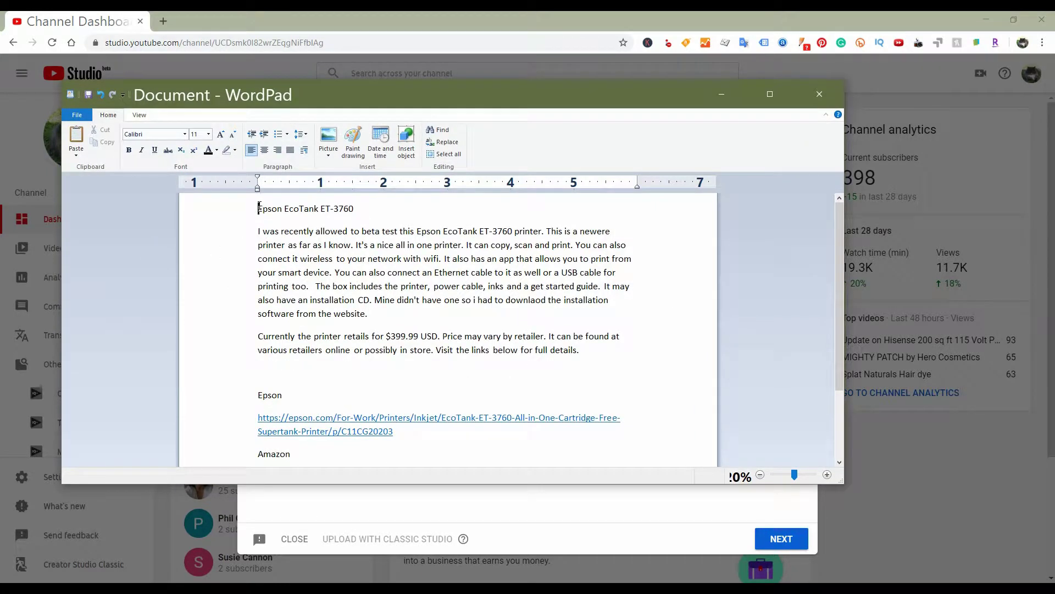
- Copy the full Epson EcoTank ET-3760 review text from WordPad, then minimise WordPad
left_click_drag(259, 208, 506, 464)
scroll(521, 440, "down", 2)
right_click(352, 342)
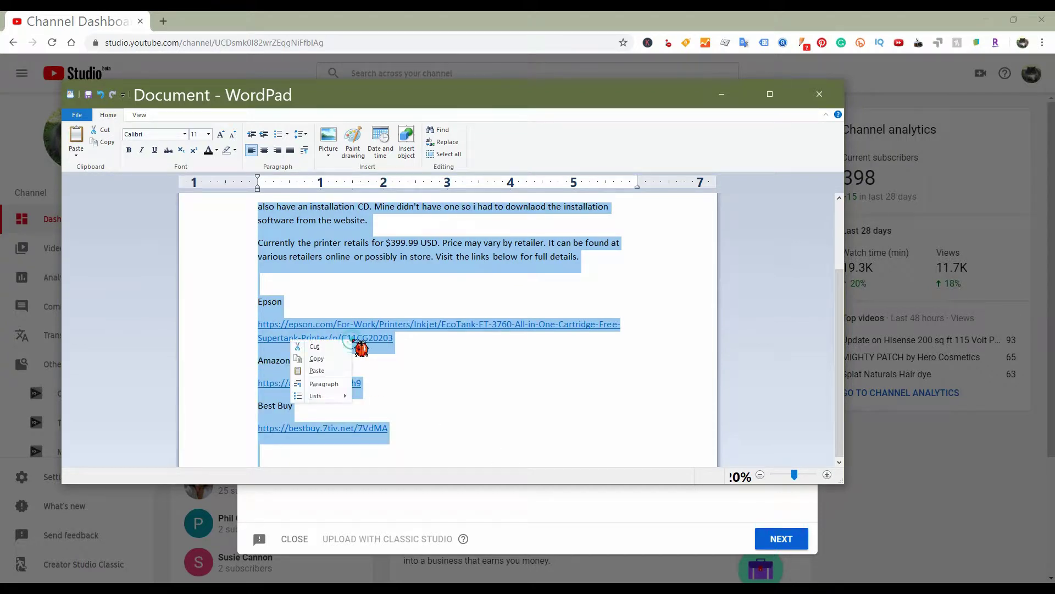
left_click(330, 359)
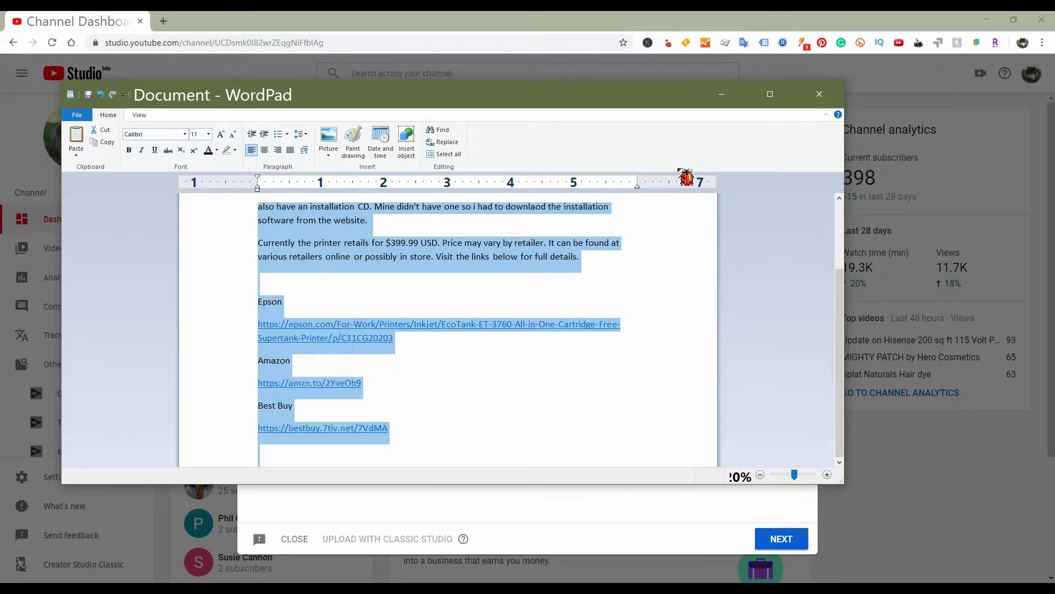
left_click(730, 101)
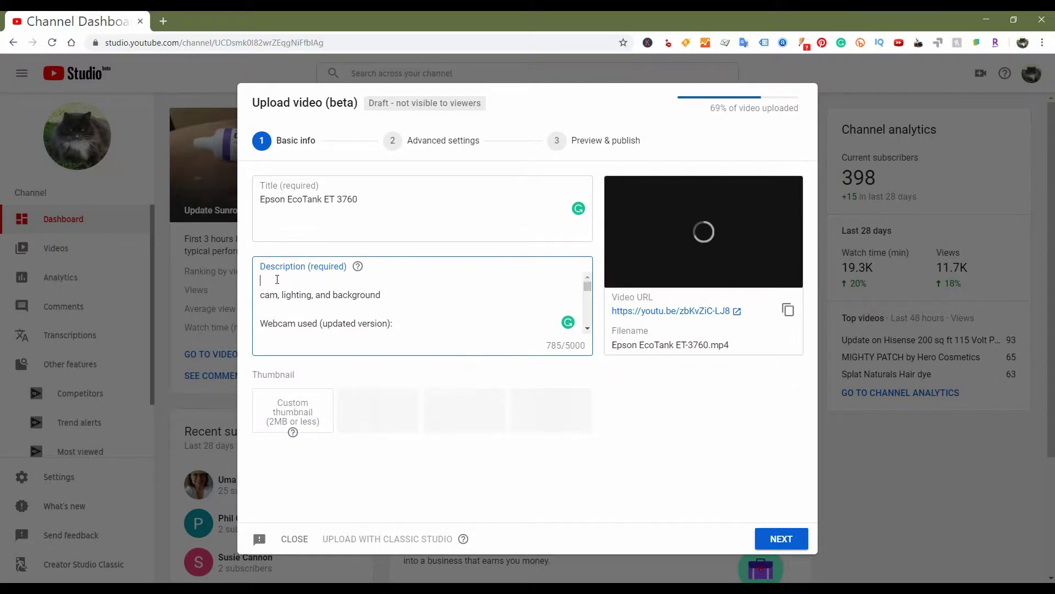
- Paste the copied review into the video's Description box
right_click(277, 279)
left_click(326, 420)
scroll(351, 315, "up", 2)
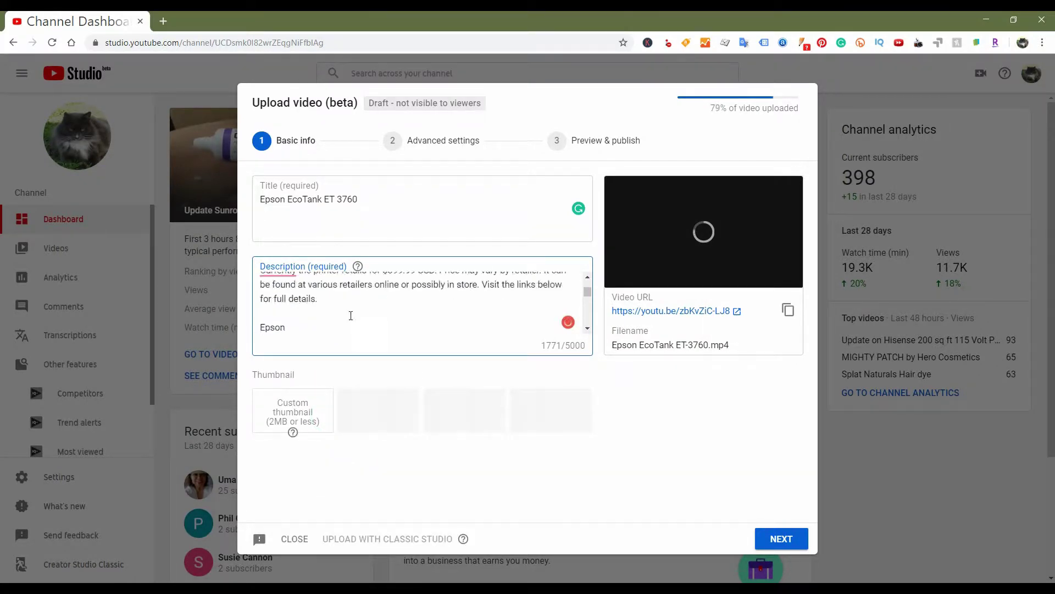
scroll(351, 315, "up", 3)
- Correct 'wireless' to 'wirelessly' and 'newere' to 'newer' in the description
mouse_move(415, 324)
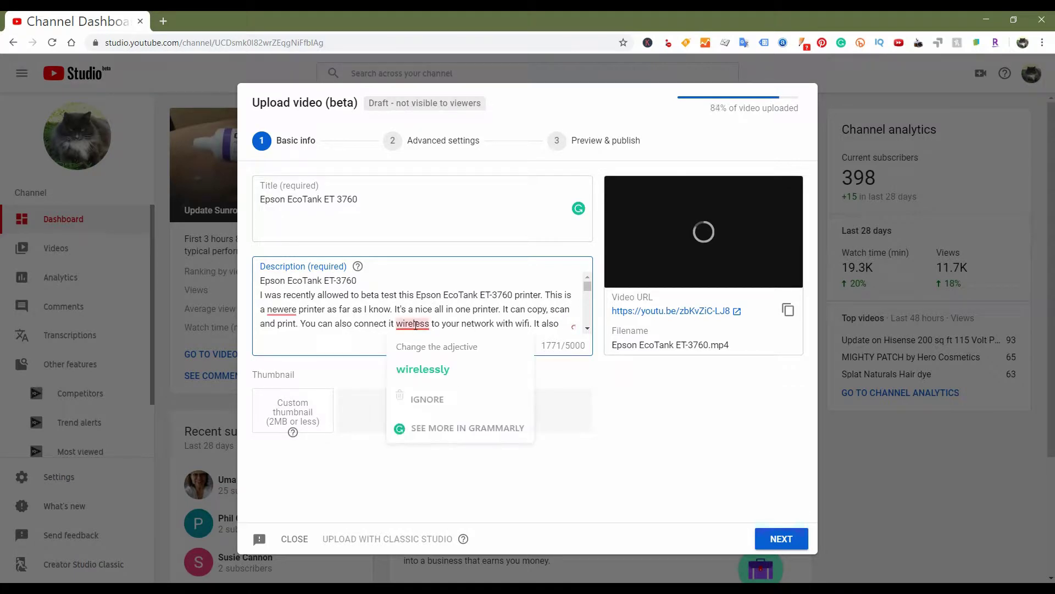
left_click(437, 370)
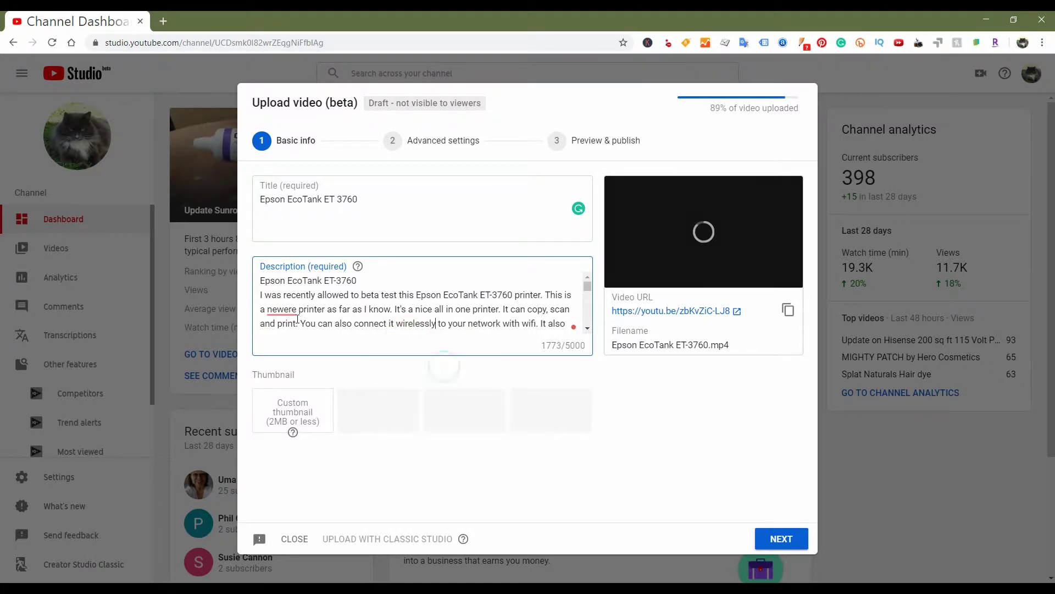
left_click(285, 325)
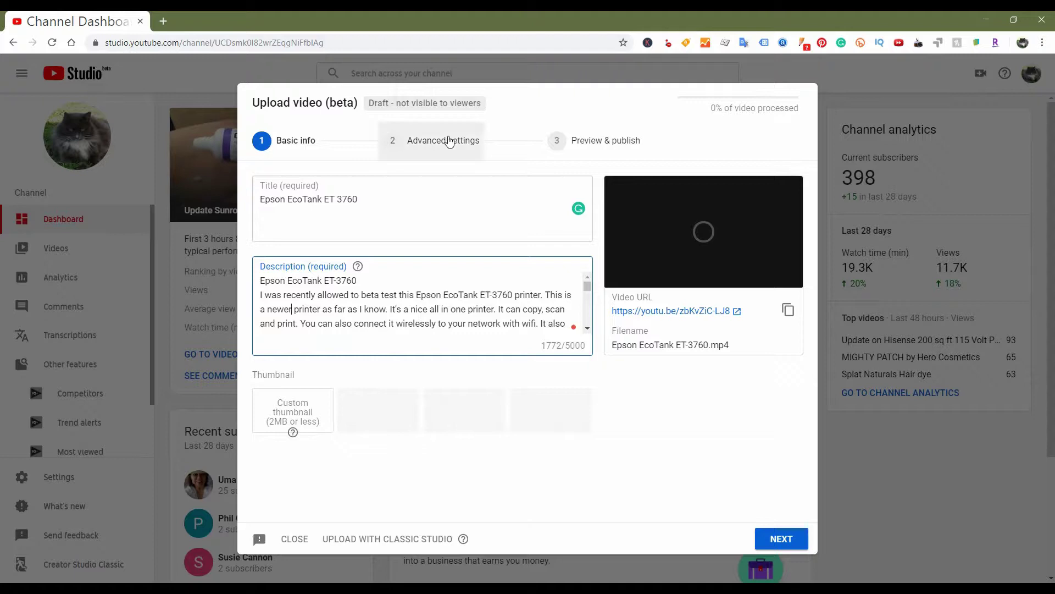
- Go to the upload's Advanced settings step
left_click(449, 142)
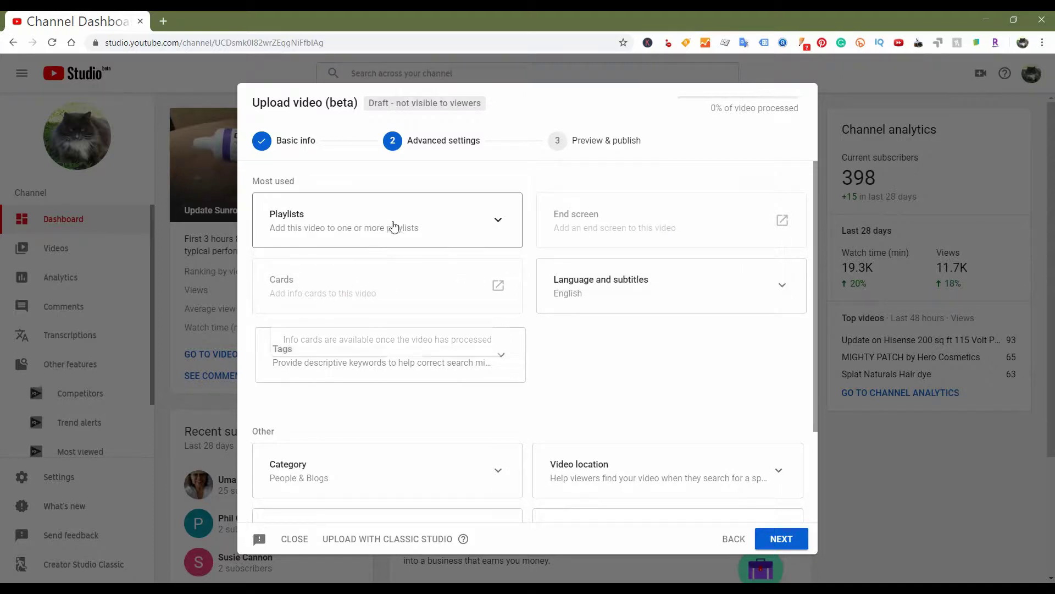
- Add the video to the Tech stuff playlist
left_click(440, 235)
scroll(376, 288, "down", 3)
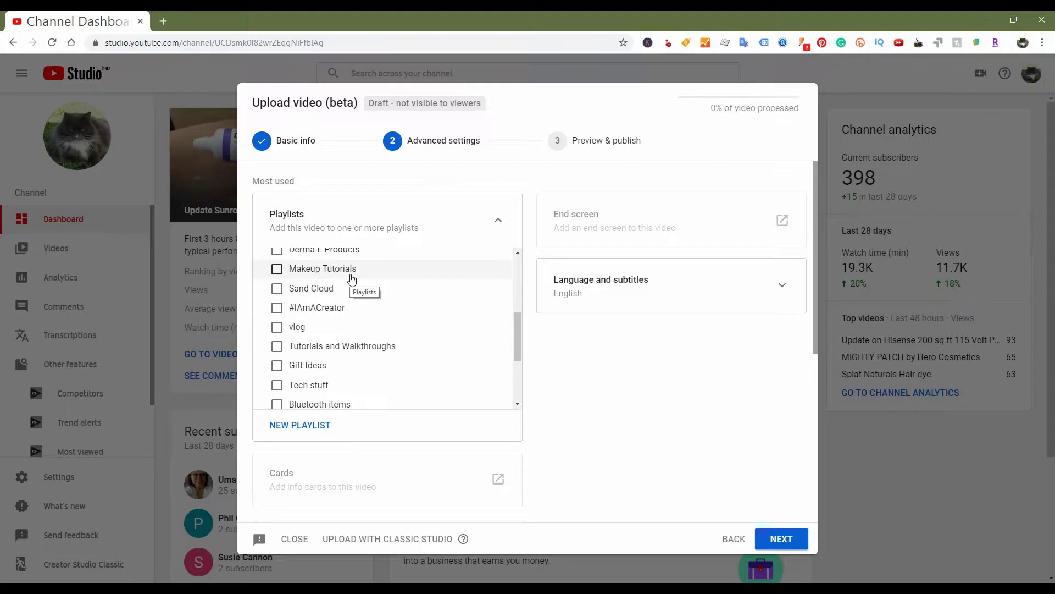
scroll(352, 278, "down", 2)
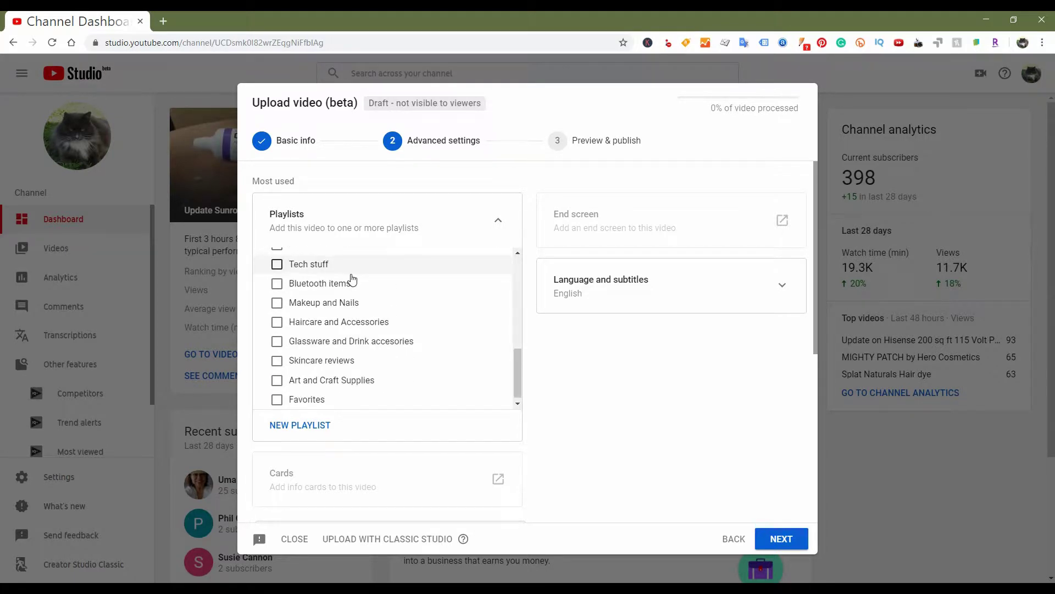
scroll(370, 377, "up", 1)
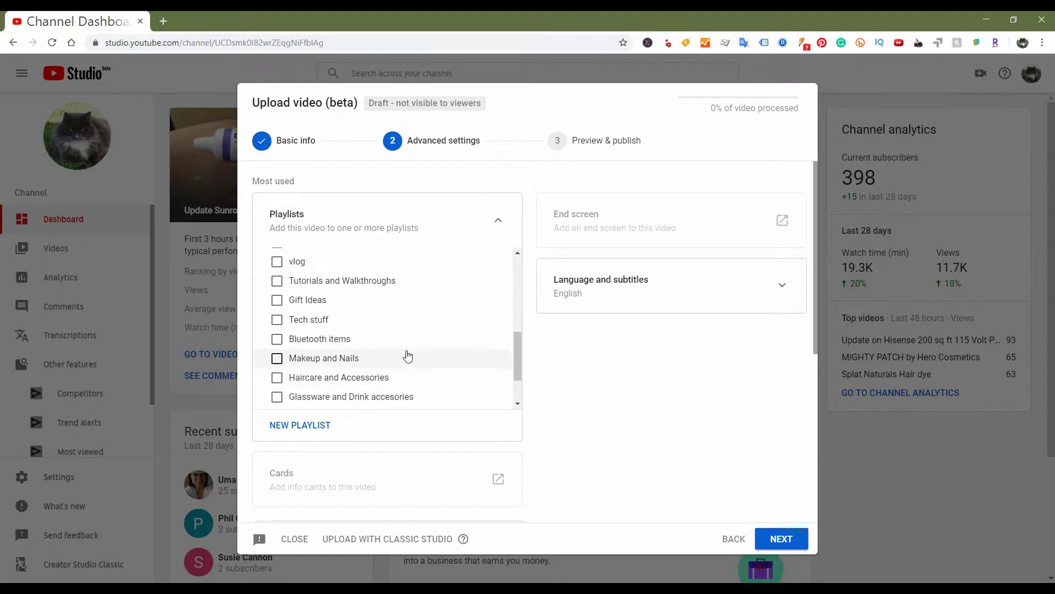
left_click(277, 319)
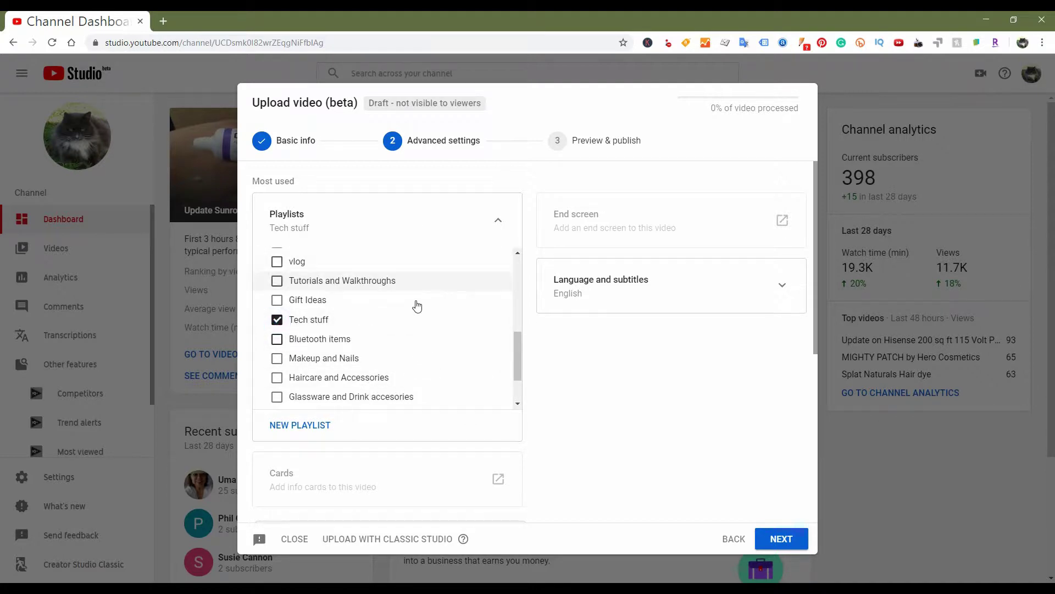
- Also add it to the Reviews playlist and collapse the playlist list
scroll(381, 312, "down", 1)
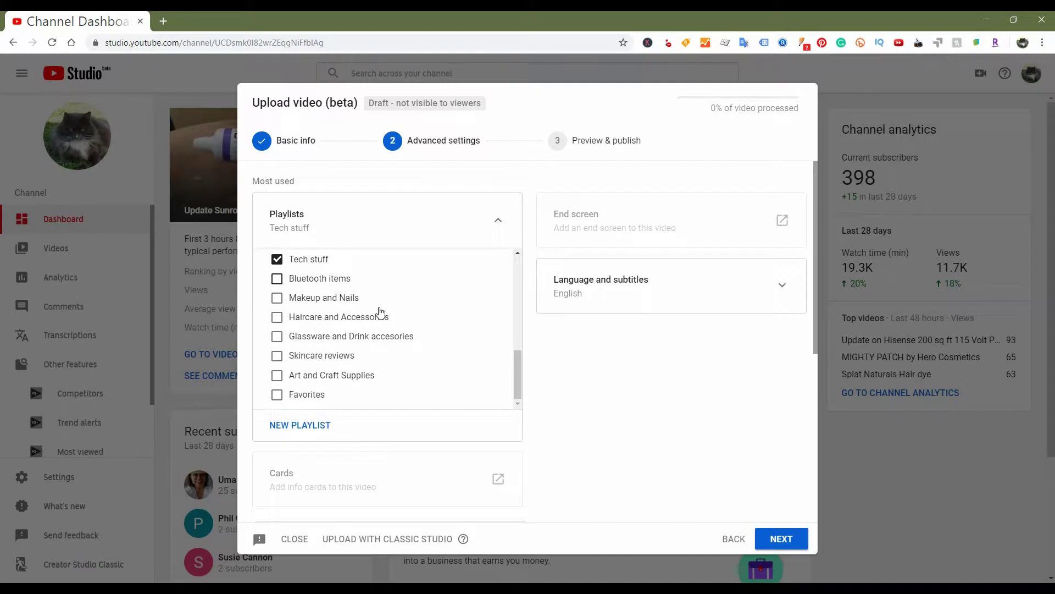
scroll(378, 308, "down", 2)
scroll(385, 286, "up", 5)
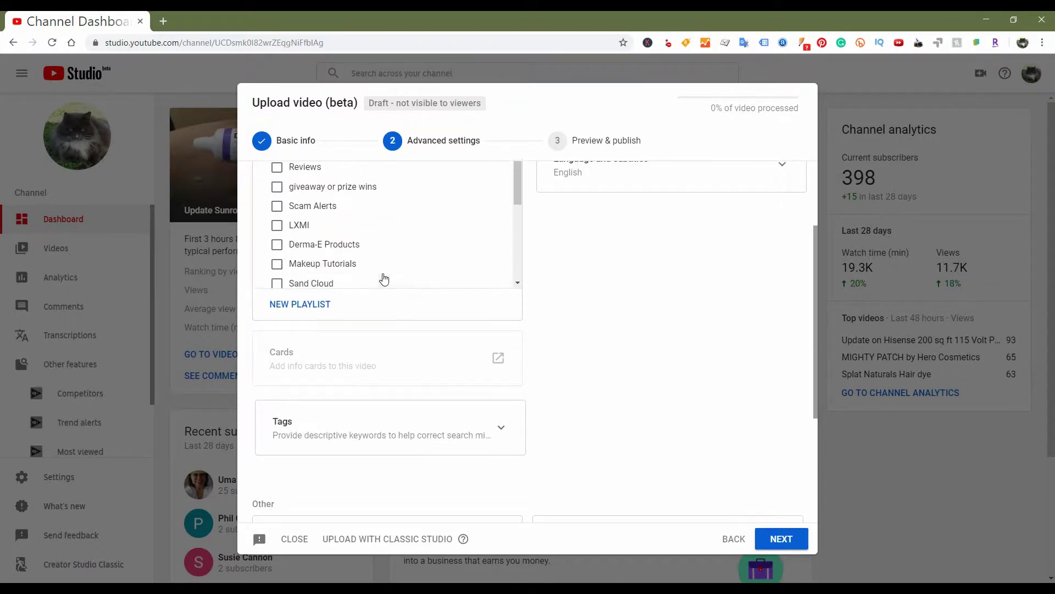
scroll(382, 266, "up", 1)
left_click(278, 229)
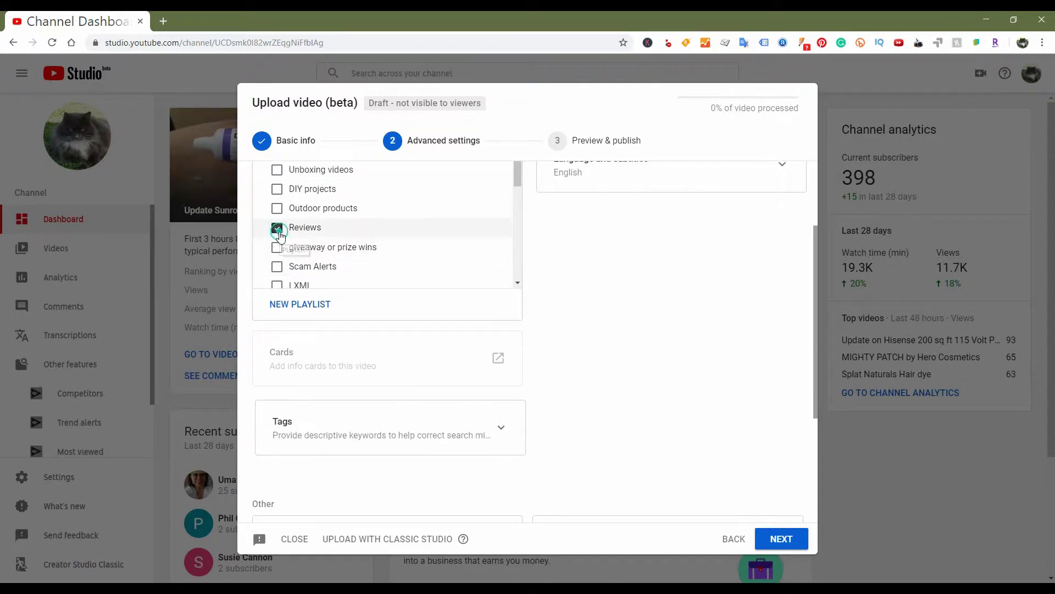
scroll(515, 209, "up", 1)
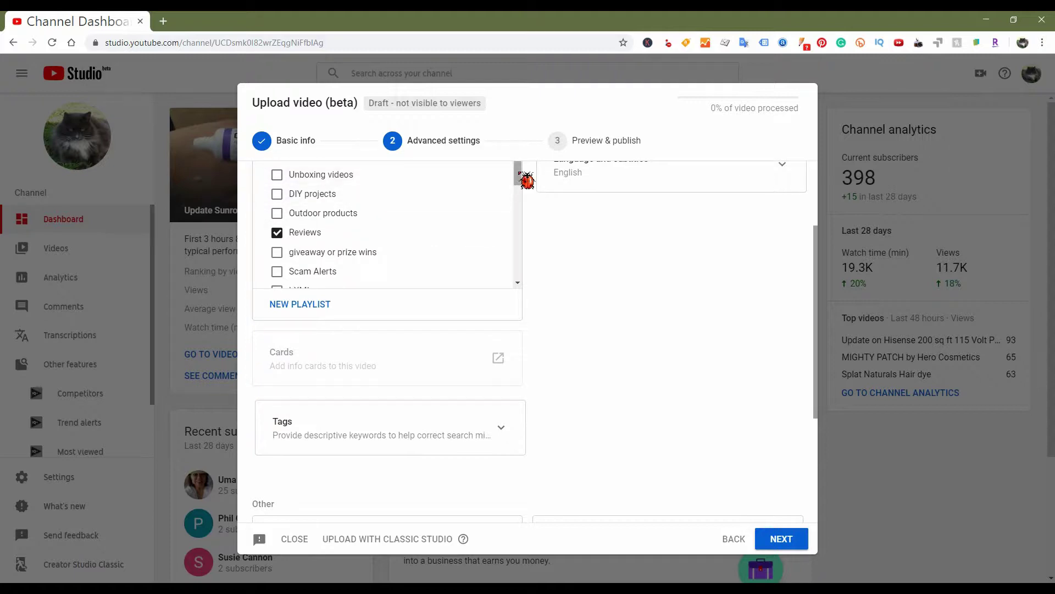
scroll(462, 231, "up", 2)
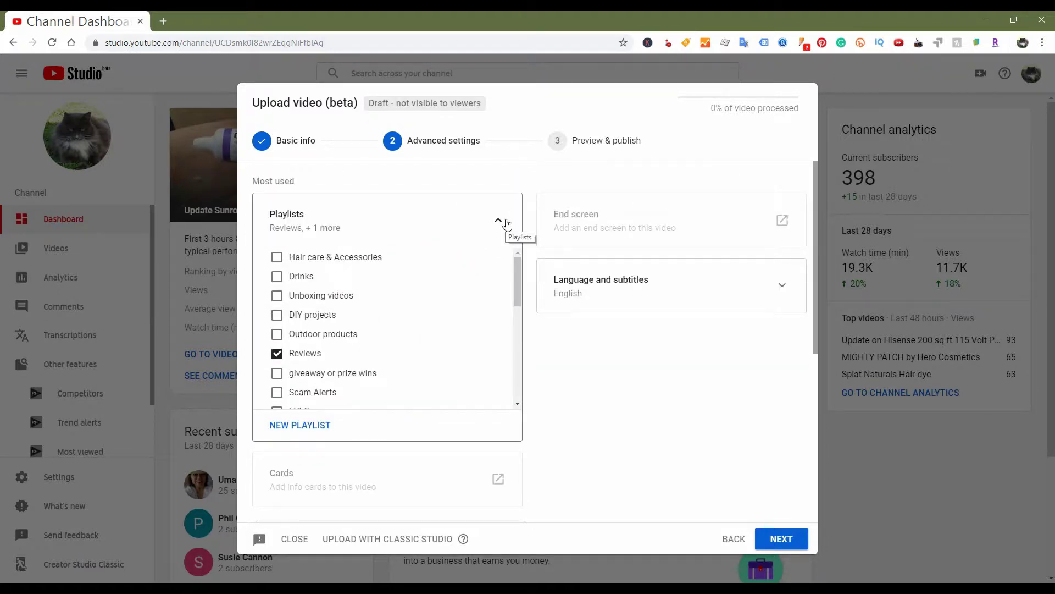
left_click(507, 224)
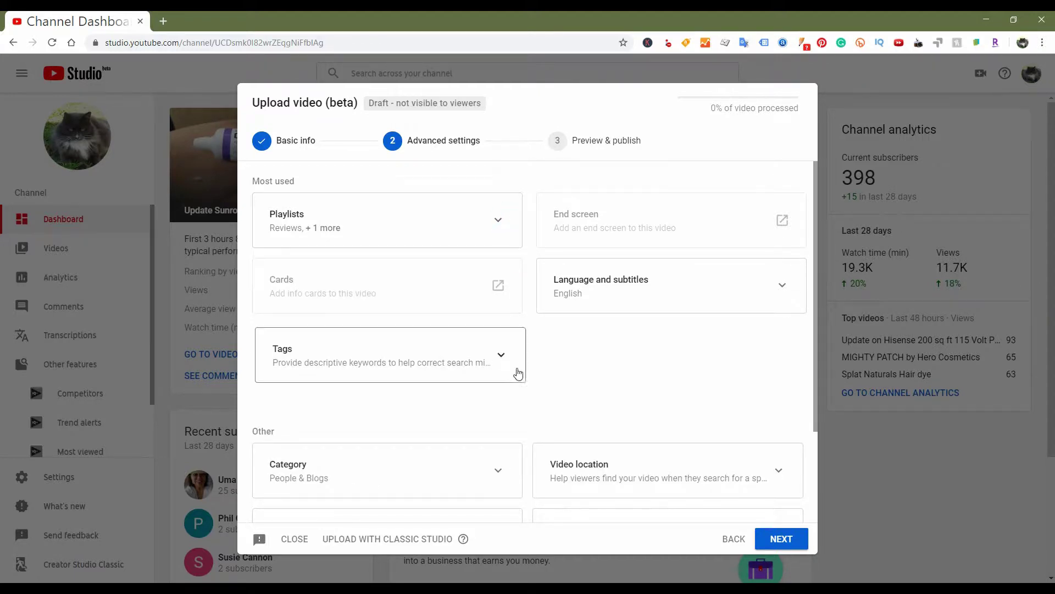
- Add the tags Epson, Eco-Tank, ET-3760 and printer
left_click(501, 357)
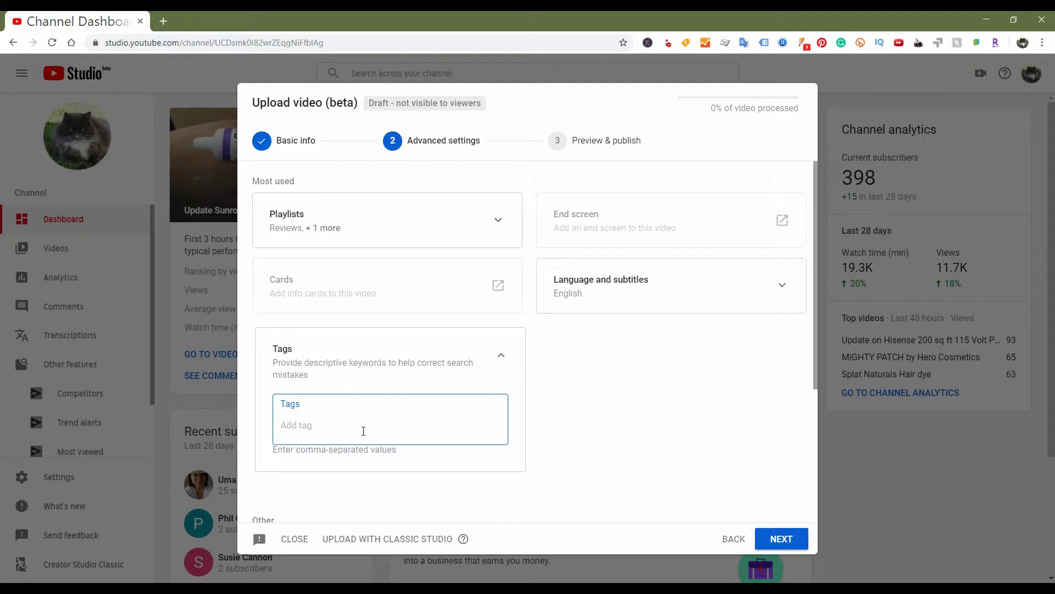
type("Epson")
key("Return")
type("Ec0")
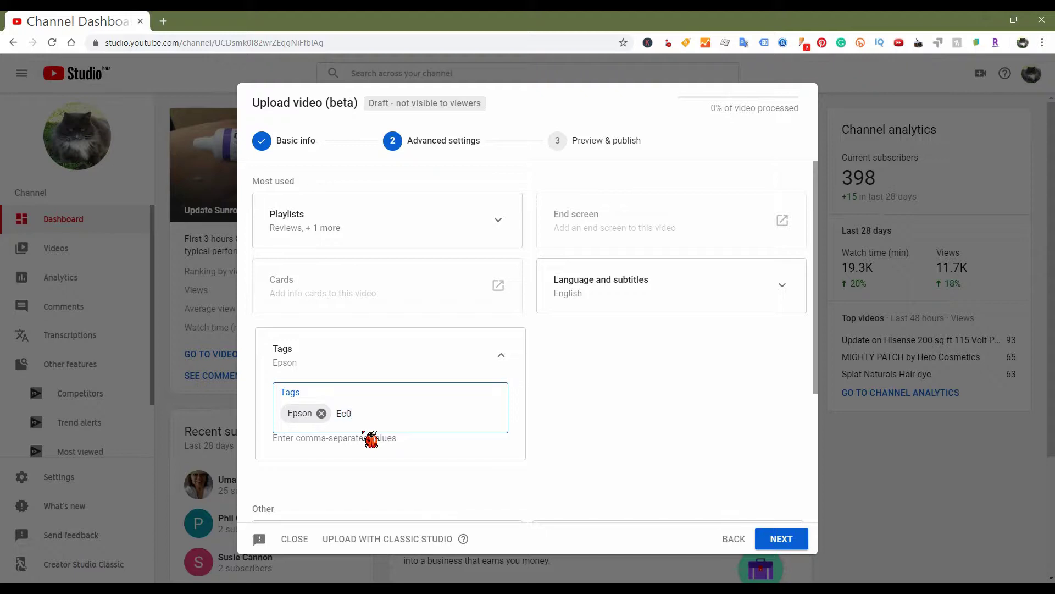
key("BackSpace")
type("o-Tank")
key("Return")
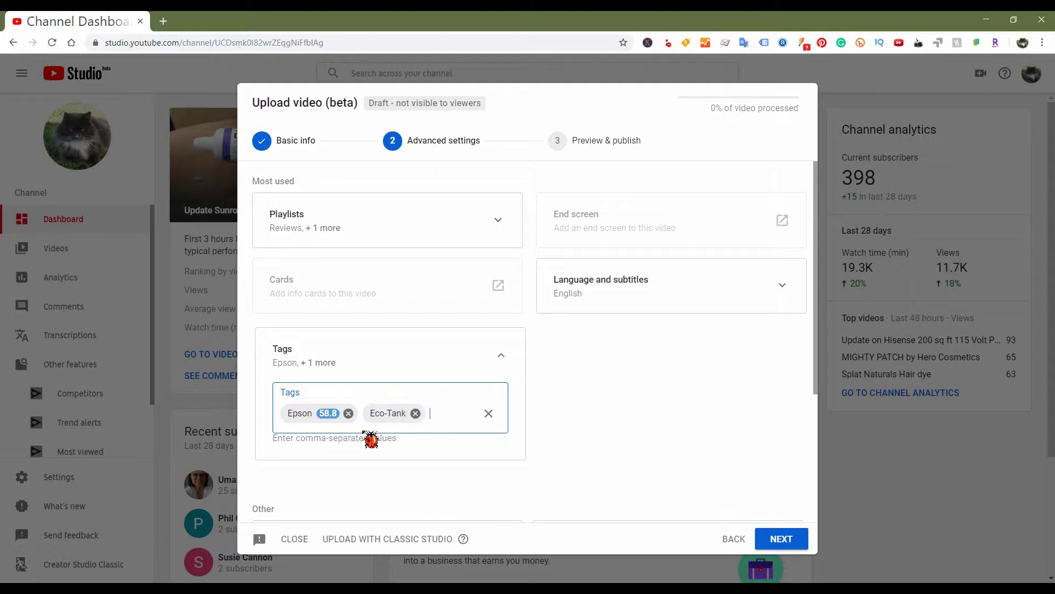
type("ET-36")
key("Return")
type("print")
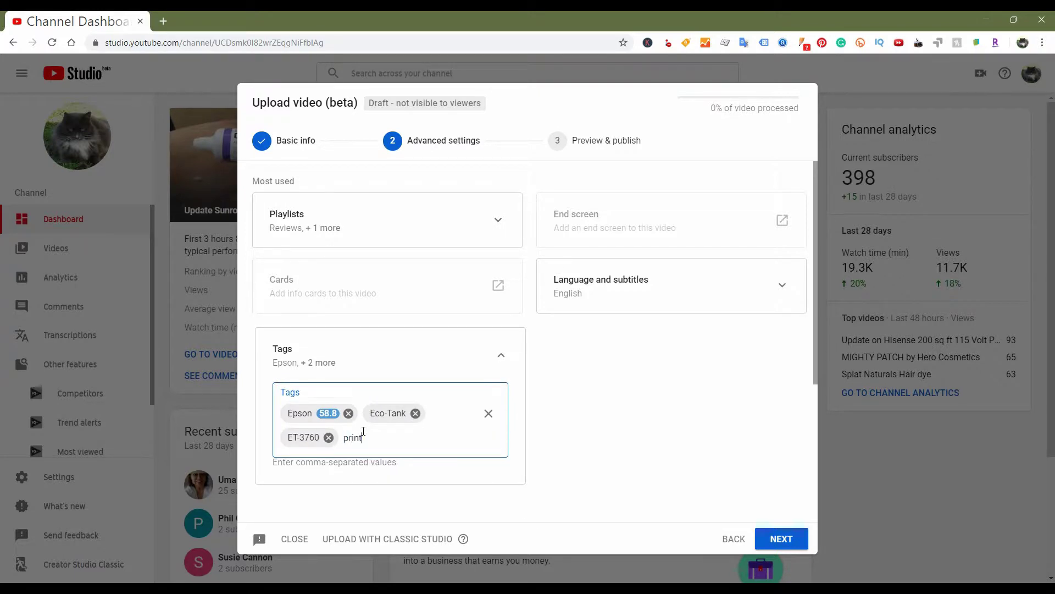
type("er")
key("Return")
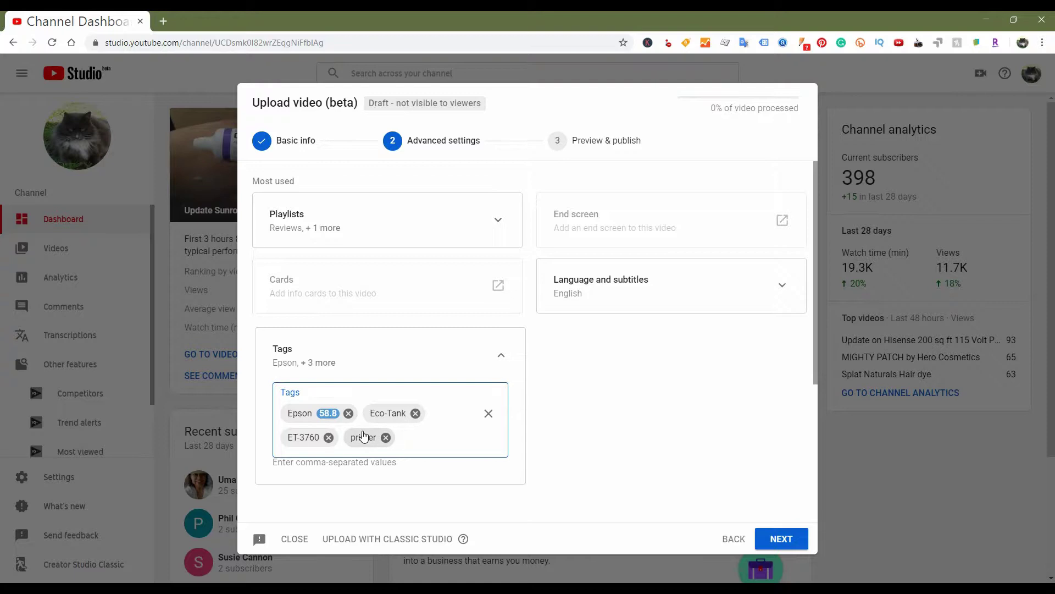
- Set the recording date to Aug 6, 2019, leaving Category as People & Blogs
scroll(429, 385, "down", 4)
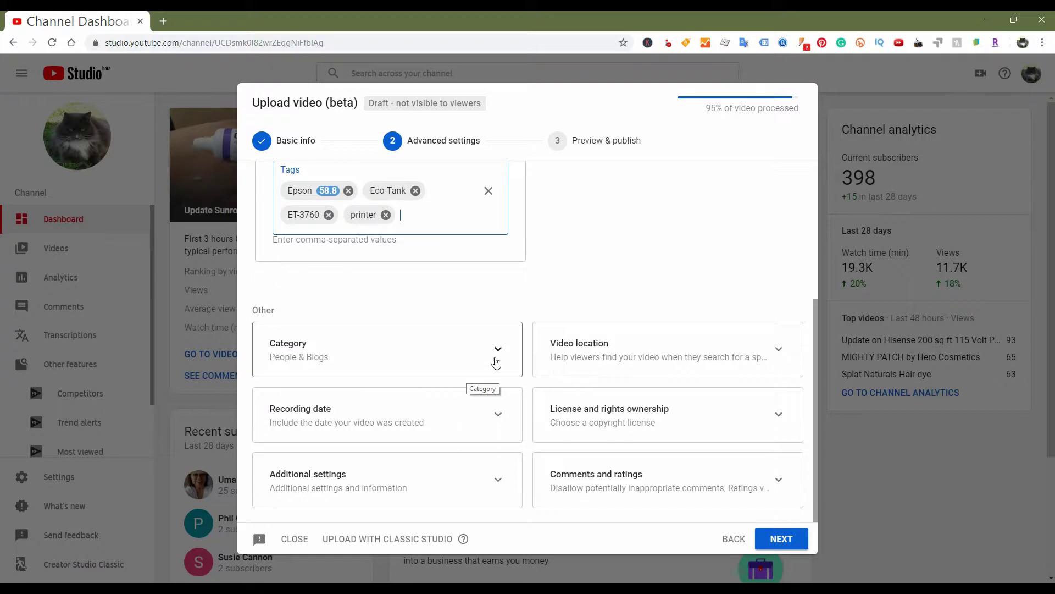
left_click(498, 352)
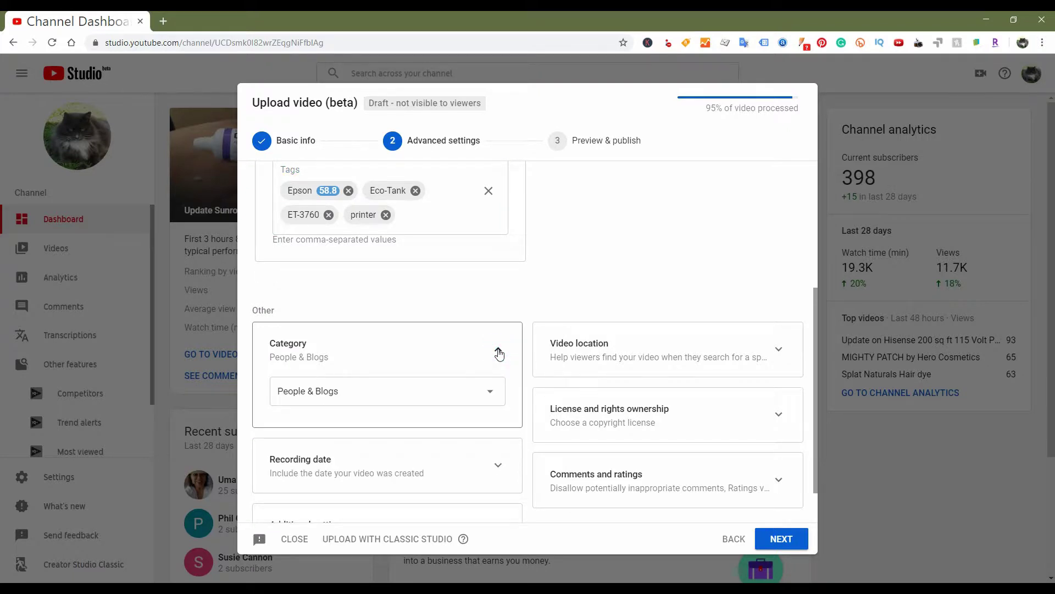
left_click(498, 353)
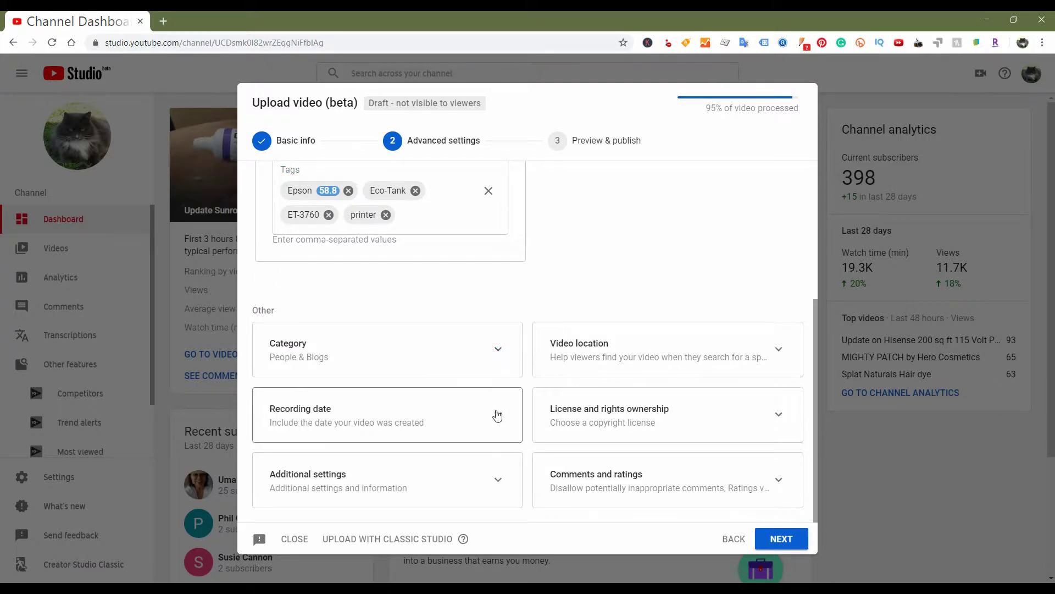
left_click(498, 416)
left_click(371, 463)
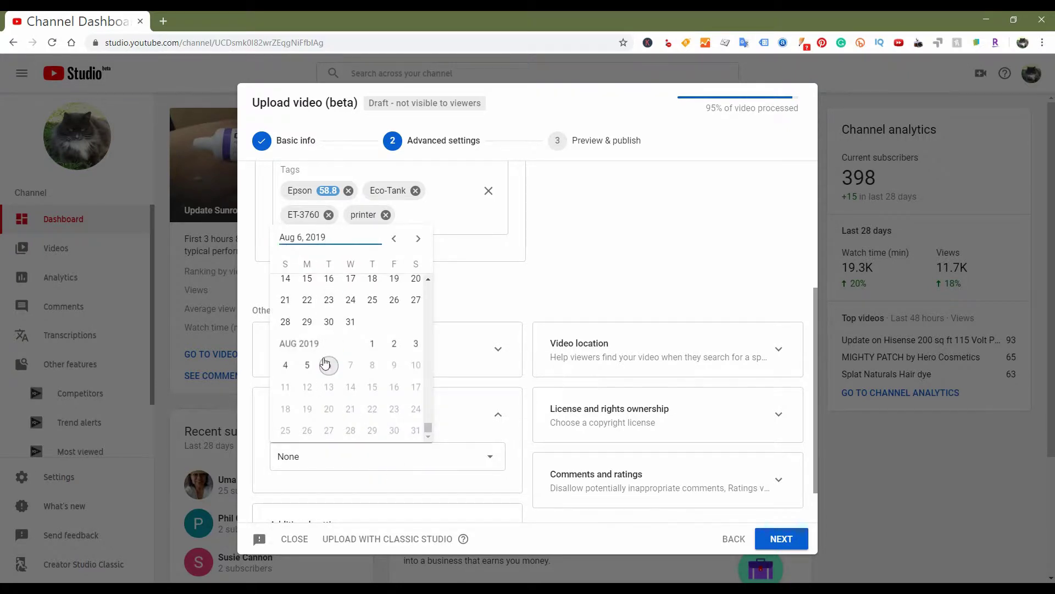
left_click(329, 366)
scroll(403, 431, "down", 2)
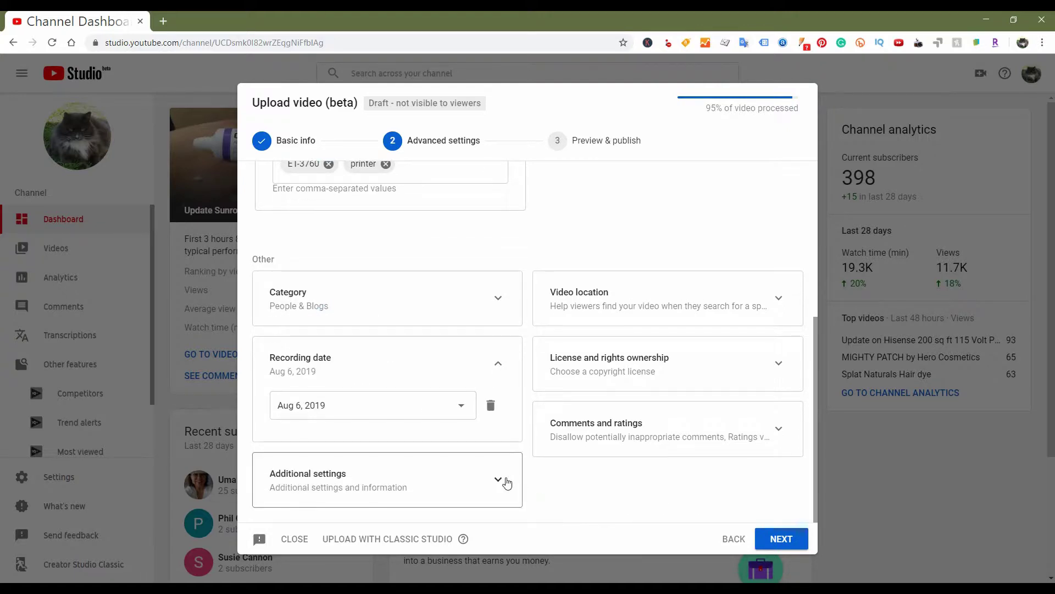
- Tick the paid promotion declaration and the 'Help me inform viewers' disclosure option
left_click(507, 483)
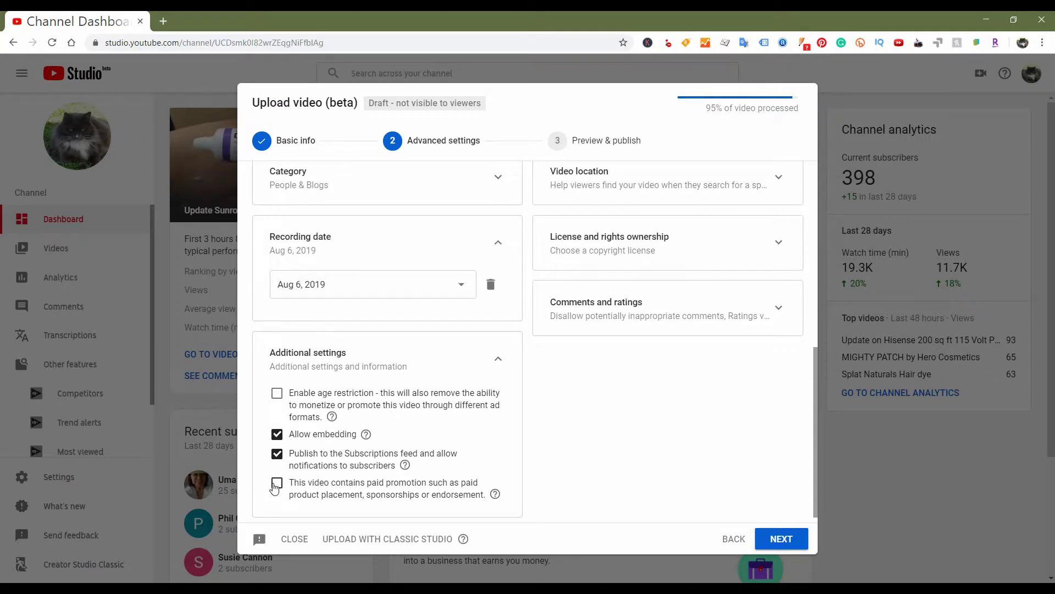
left_click(276, 483)
scroll(275, 479, "down", 1)
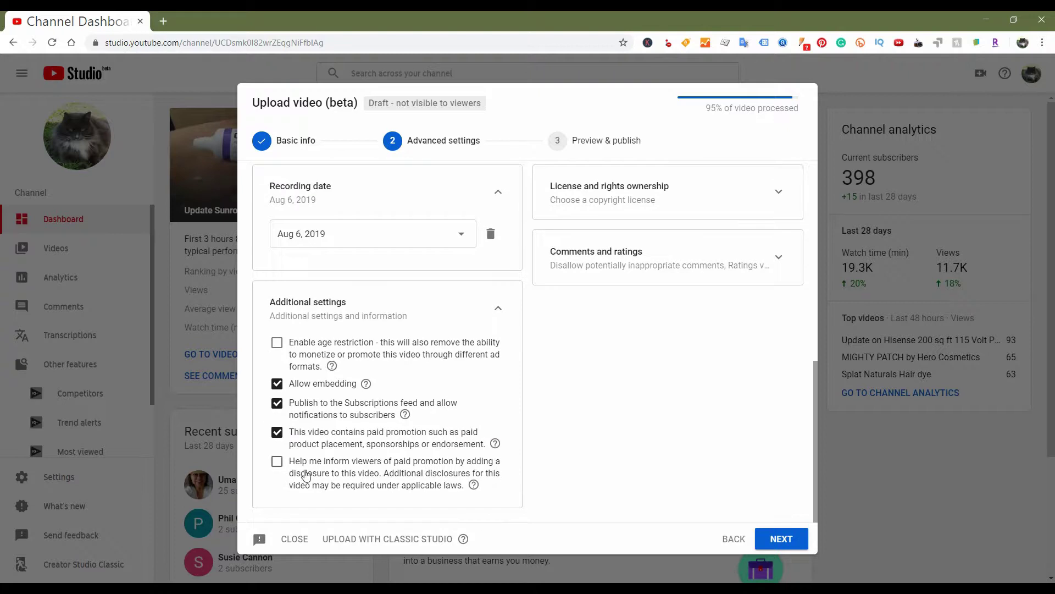
left_click(276, 463)
left_click(498, 310)
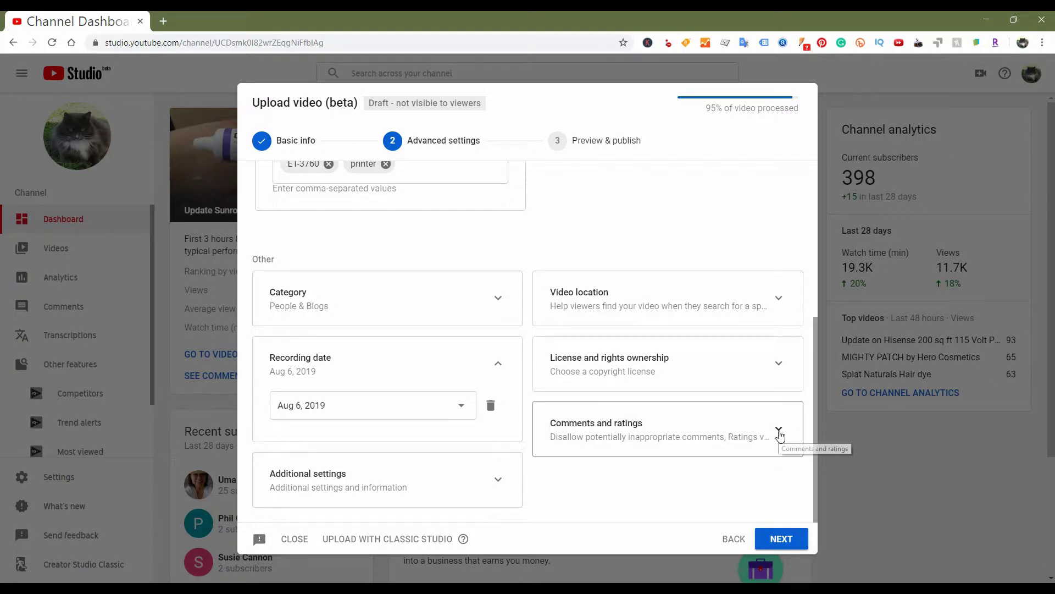
- Check the Comments and ratings options, then continue to the Preview & publish step
left_click(779, 435)
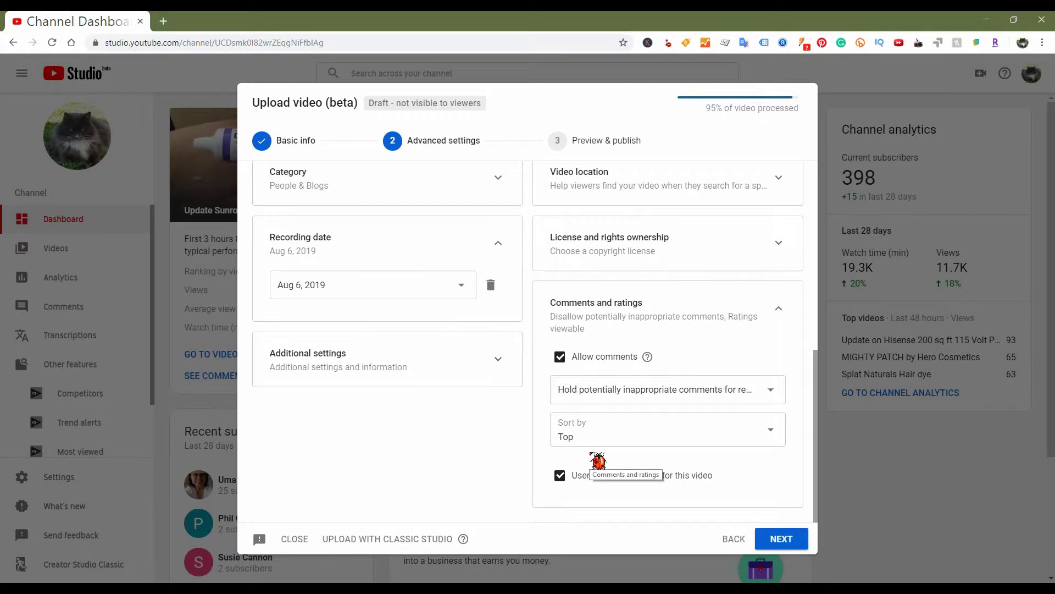
left_click(779, 312)
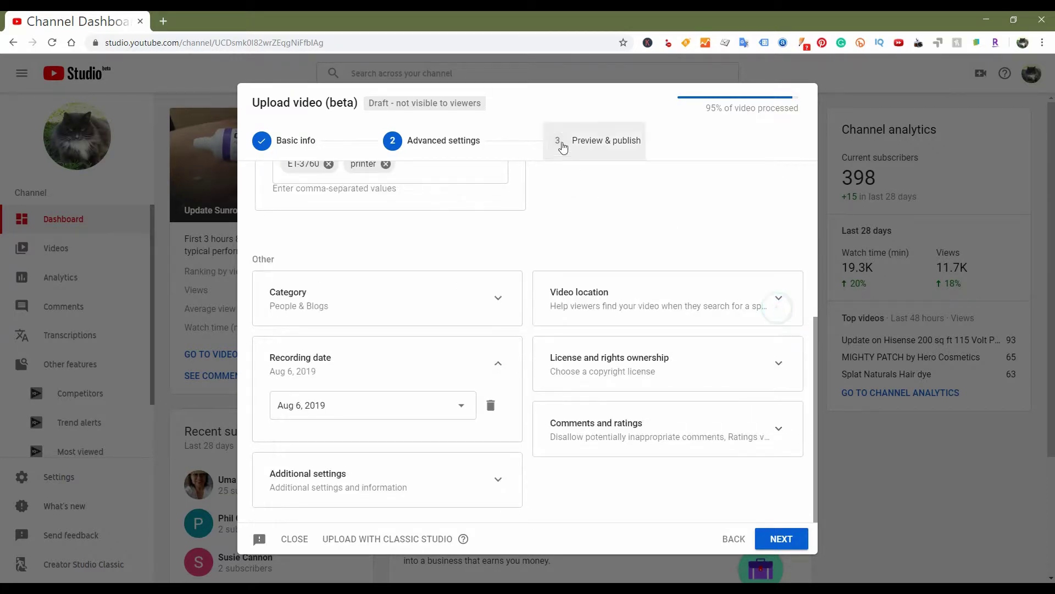
left_click(571, 146)
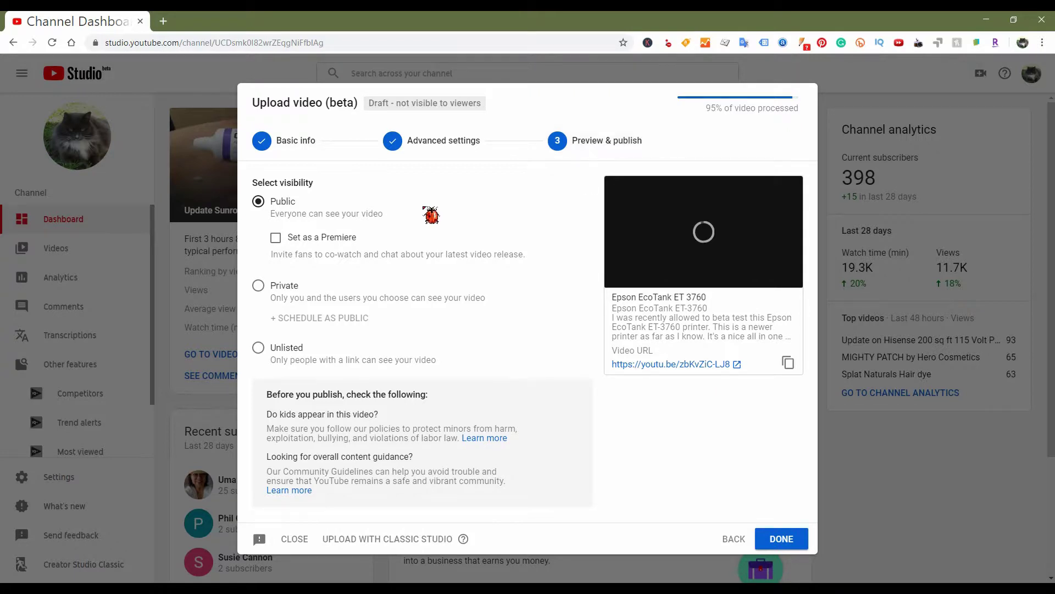
- Set the video's visibility to Private after briefly trying the Schedule and Public options
left_click(253, 287)
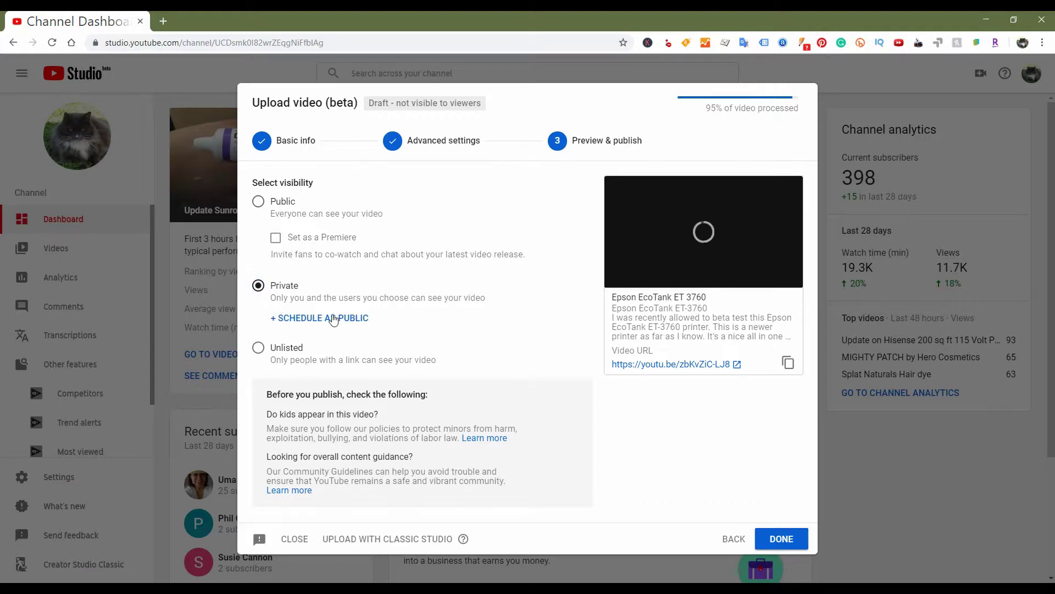
left_click(279, 321)
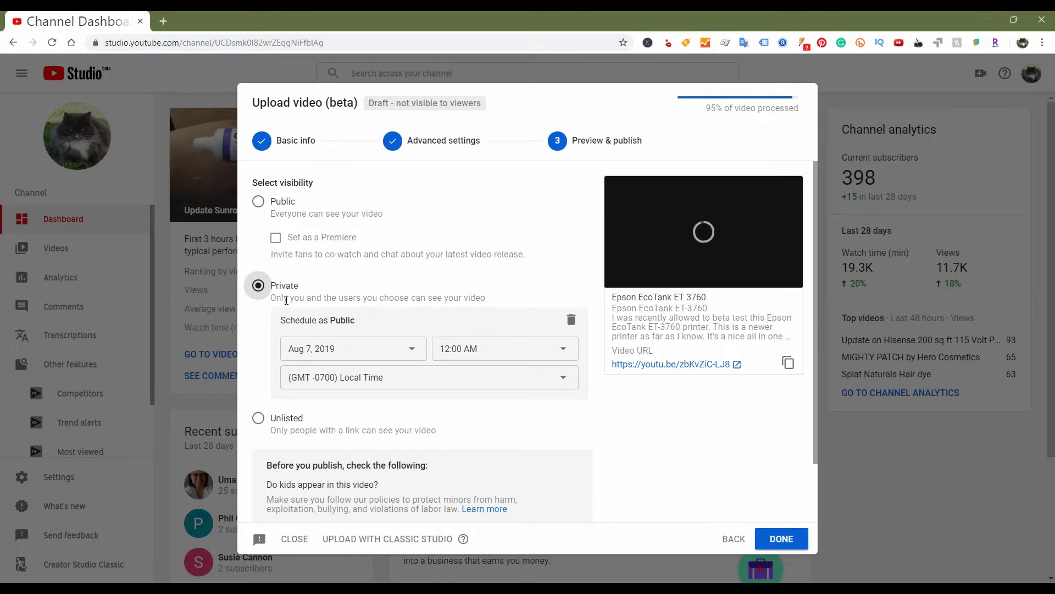
left_click(258, 201)
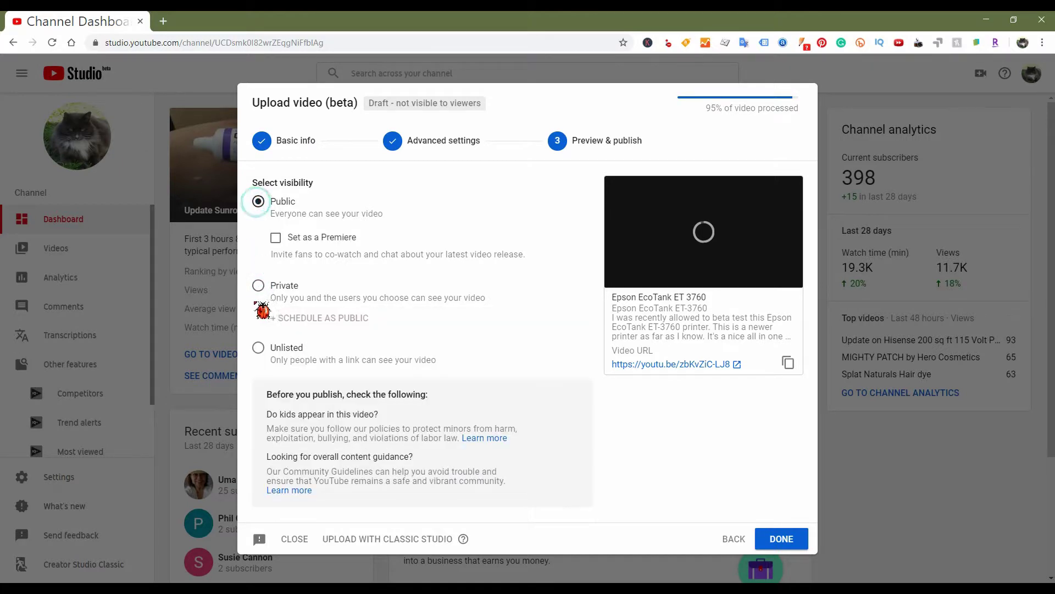
left_click(258, 287)
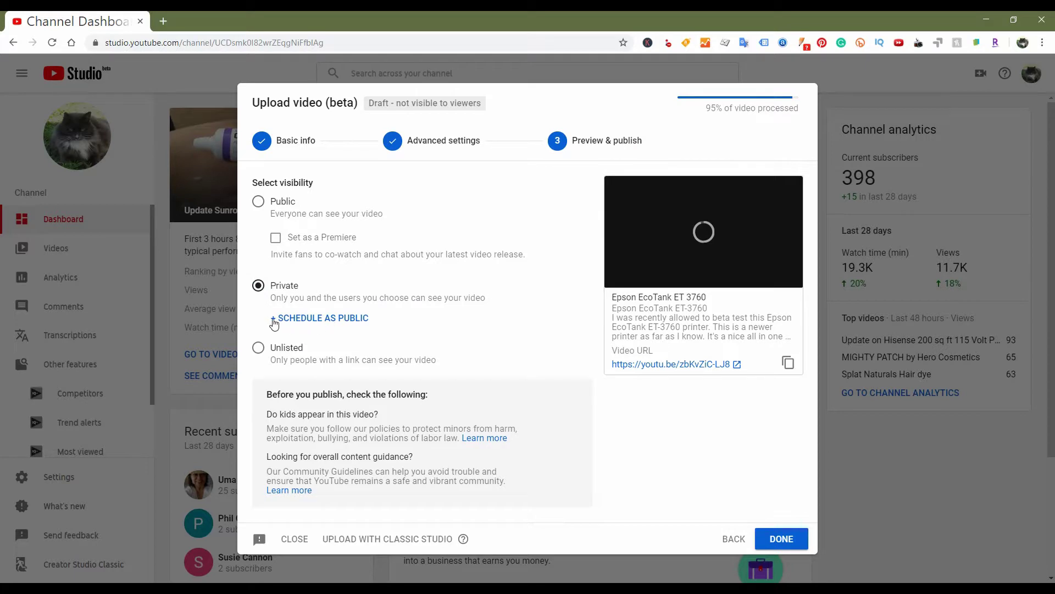
- Schedule the public release for Aug 12, 2019 at 7:45 AM
left_click(273, 323)
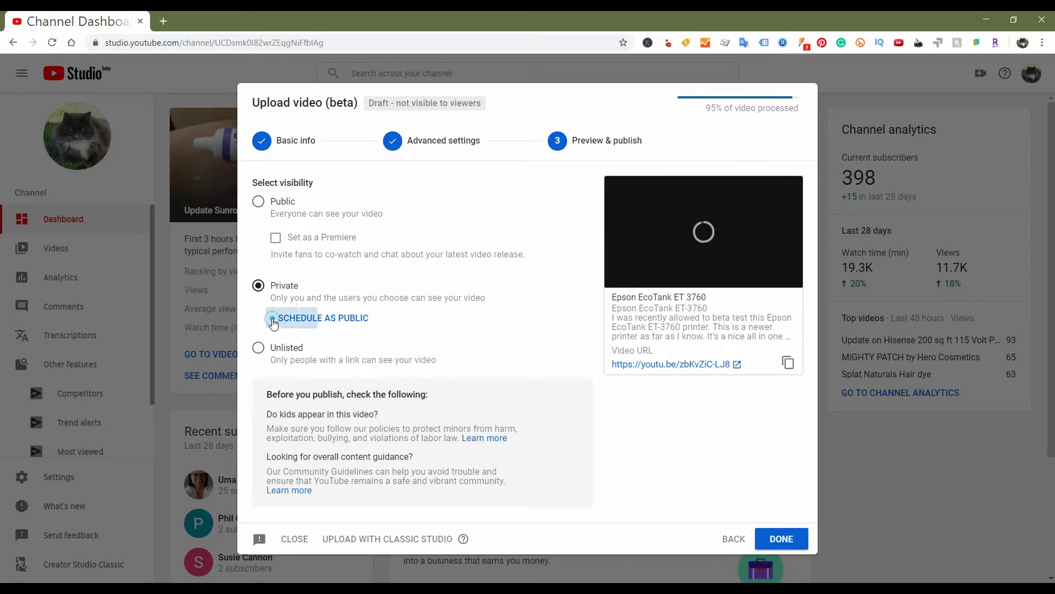
left_click(413, 348)
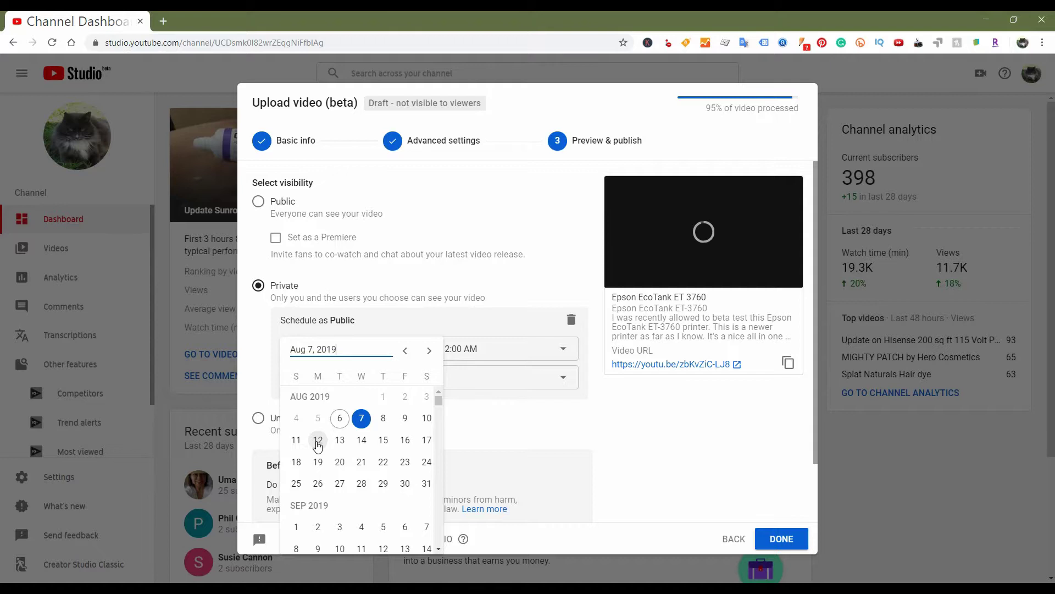
left_click(318, 446)
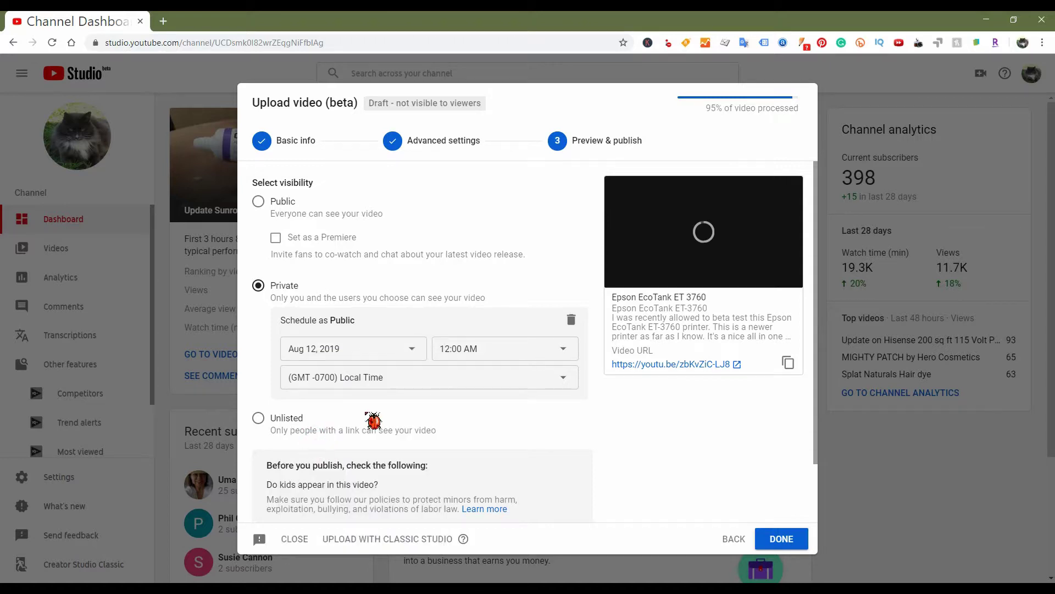
left_click(473, 358)
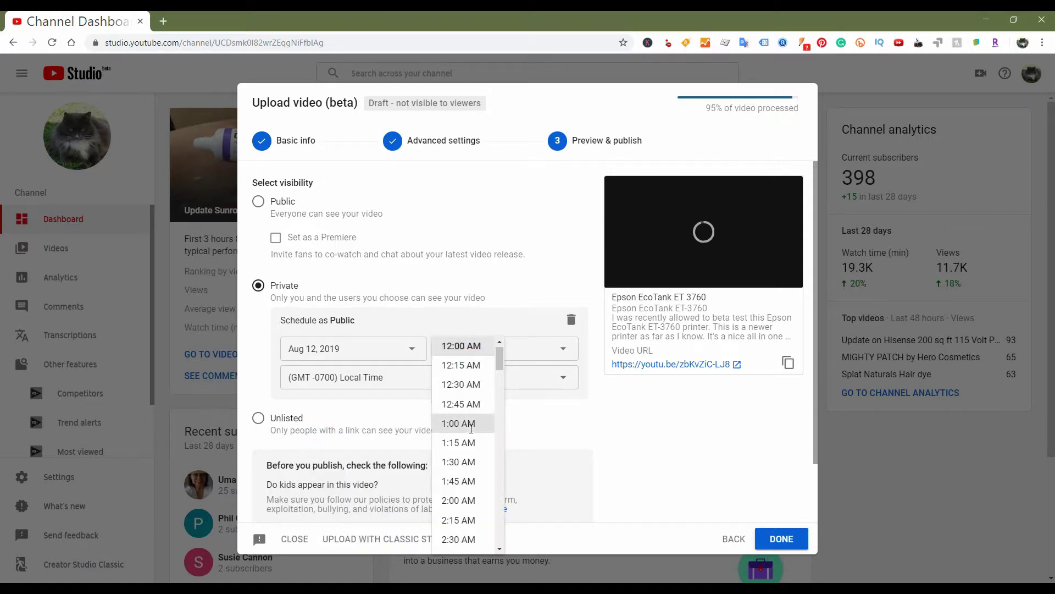
scroll(472, 429, "down", 5)
scroll(471, 429, "down", 3)
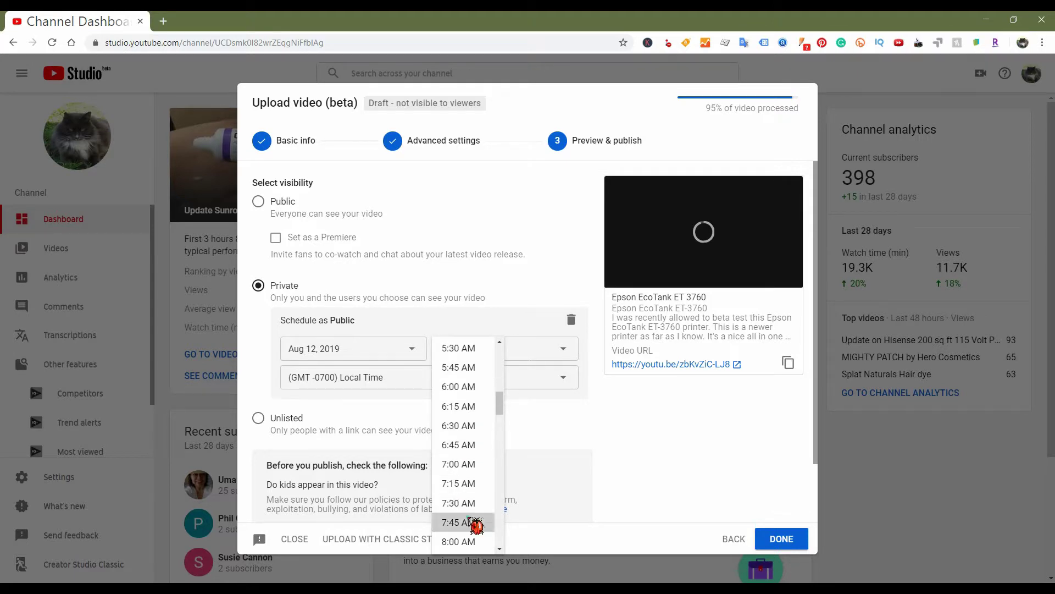
left_click(461, 522)
- Set the schedule's time zone to (GMT-0700) Los Angeles and review the settings
left_click(403, 390)
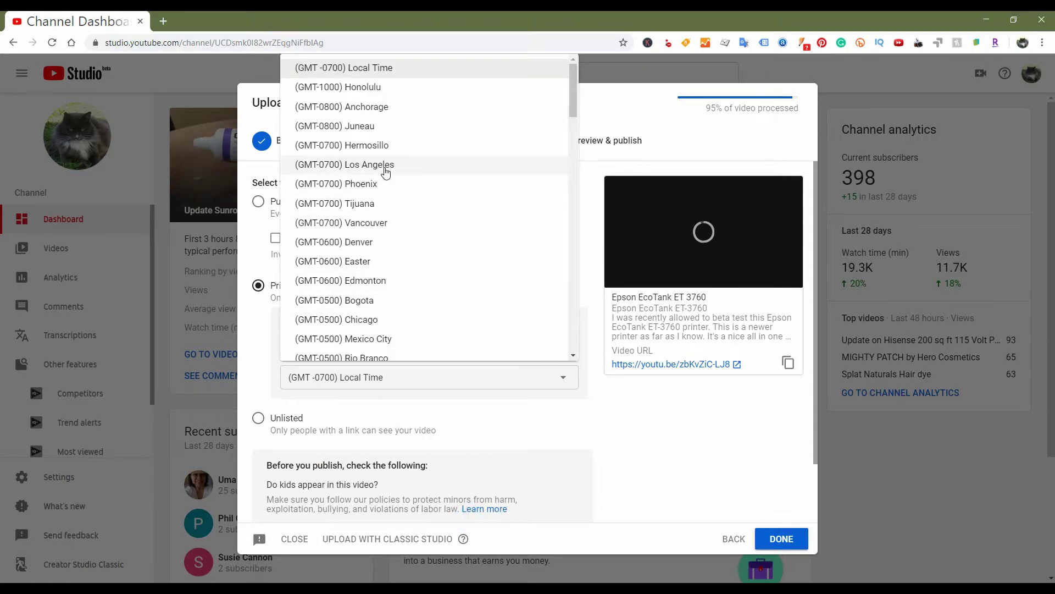
left_click(395, 169)
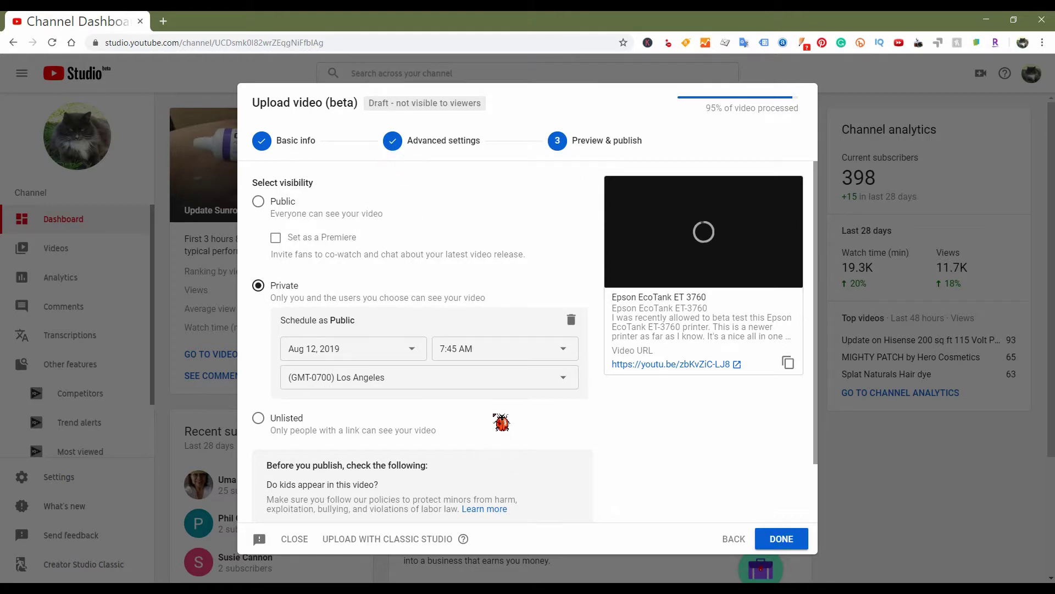
scroll(499, 417, "down", 1)
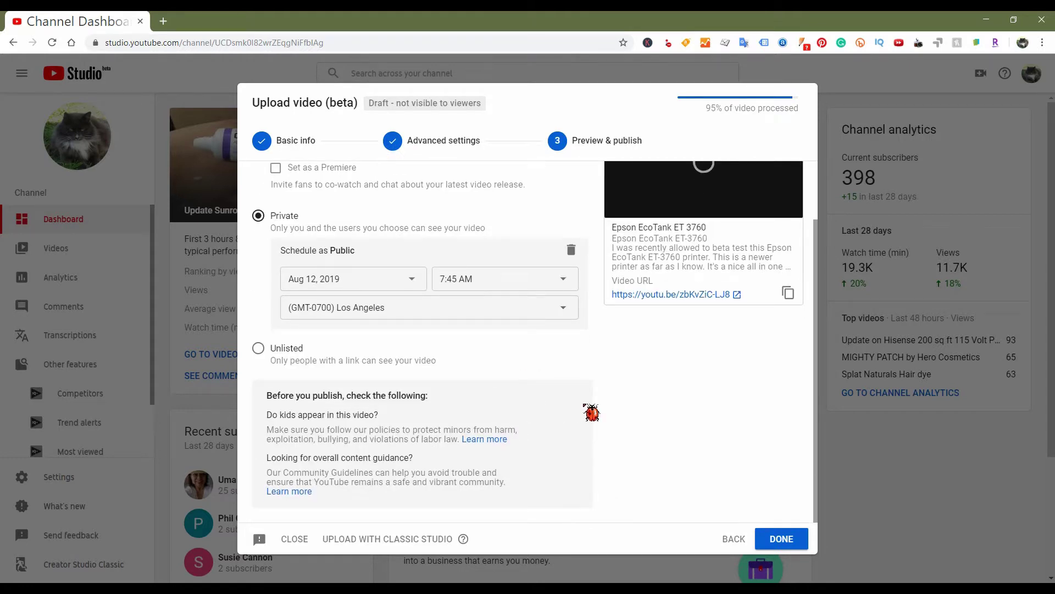
scroll(584, 427, "up", 1)
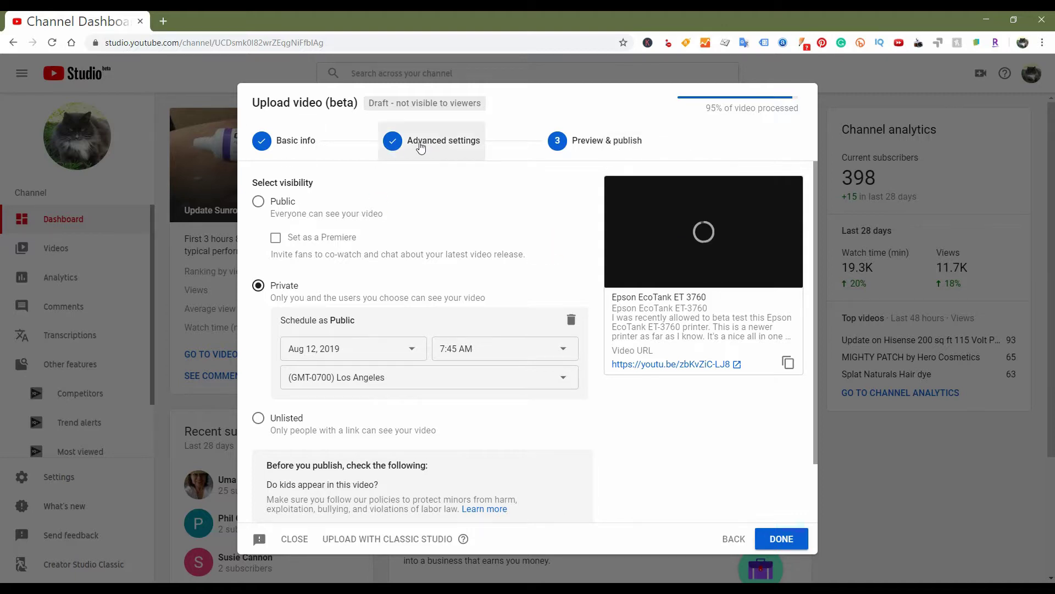
- Return to the Advanced settings step of the Upload video dialog
left_click(421, 144)
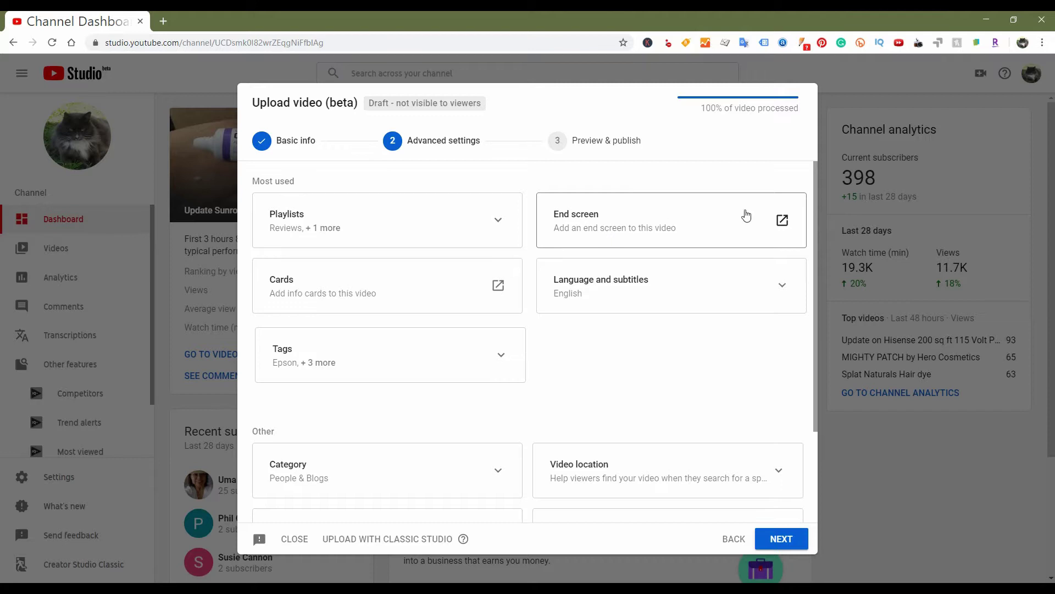
- Open the Epson EcoTank ET 3760 end screen editor, finish the three-tip tour, and view element types
left_click(782, 220)
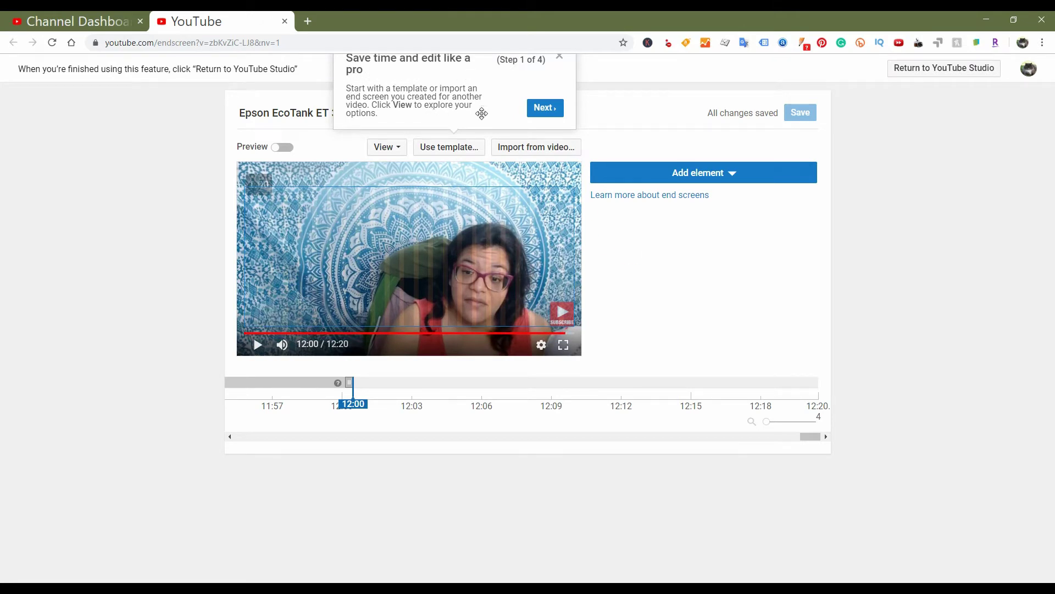
left_click(555, 110)
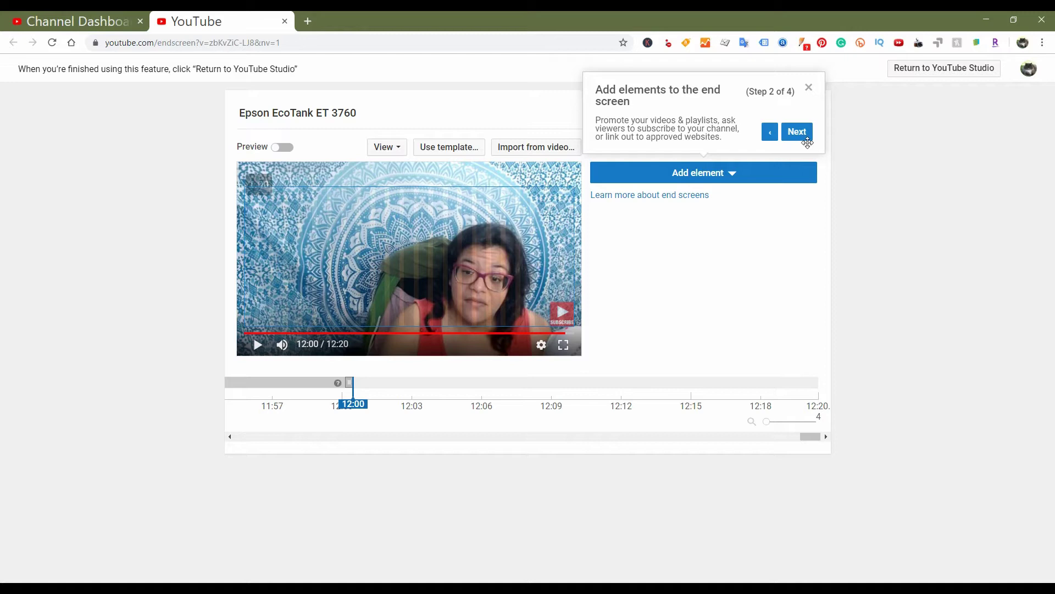
left_click(804, 135)
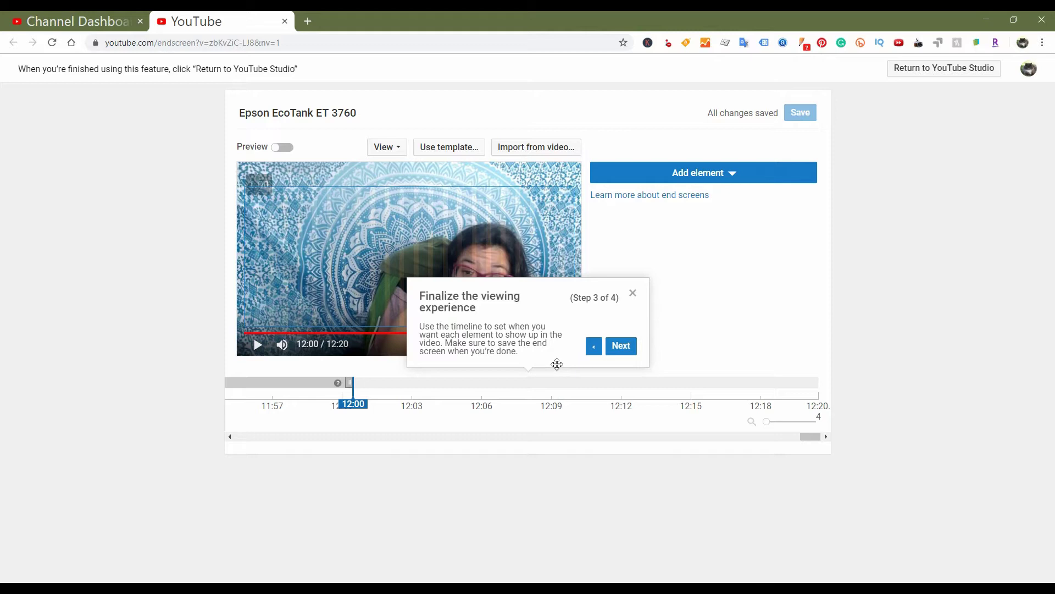
left_click(627, 353)
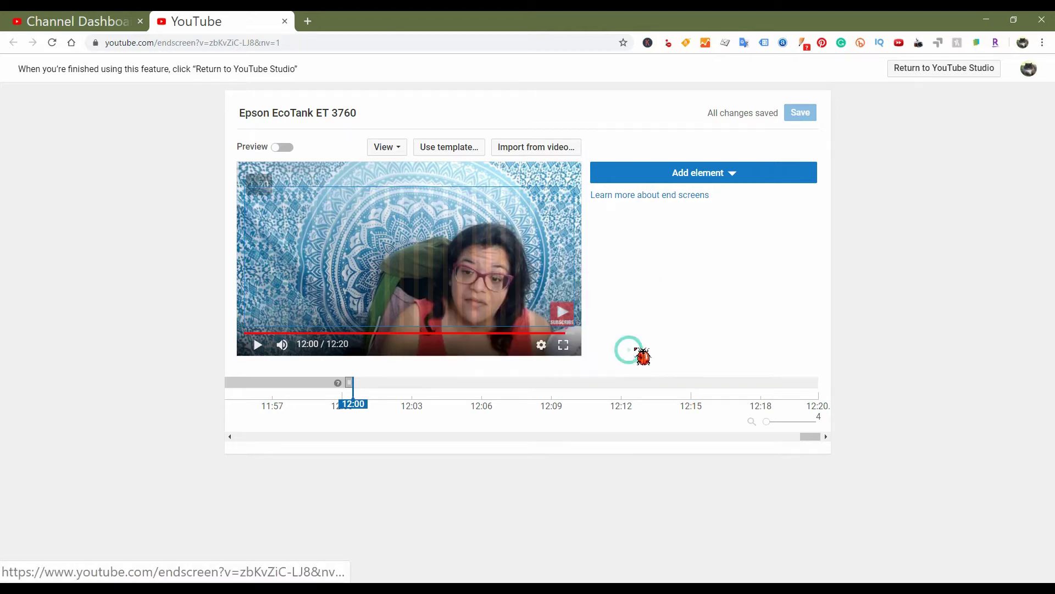
left_click(735, 174)
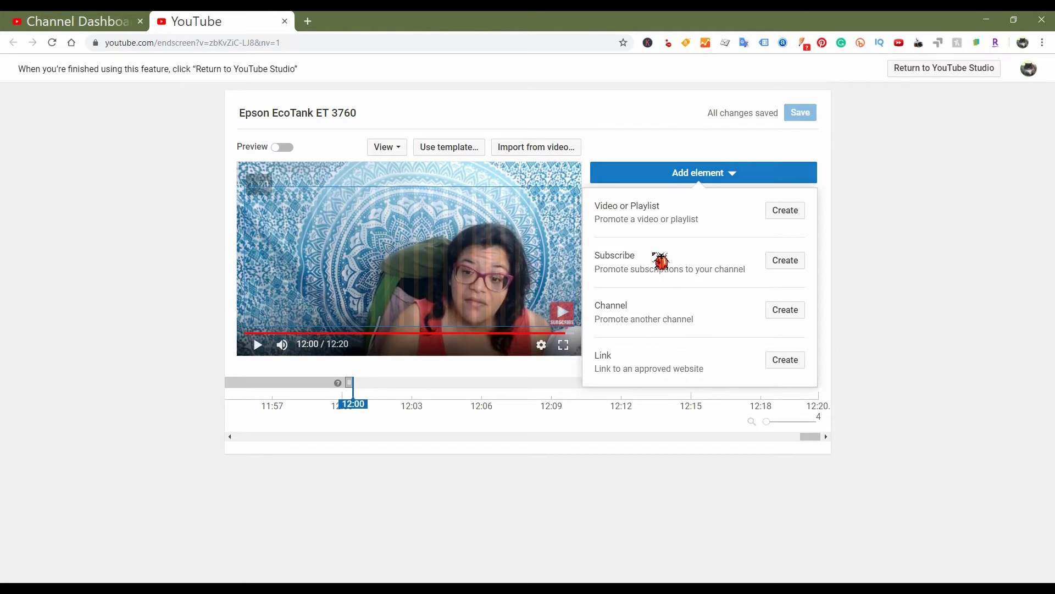
- Apply the 1 Video | 1 Subscribe template with subscribe bottom-left and video bottom-right
left_click(592, 122)
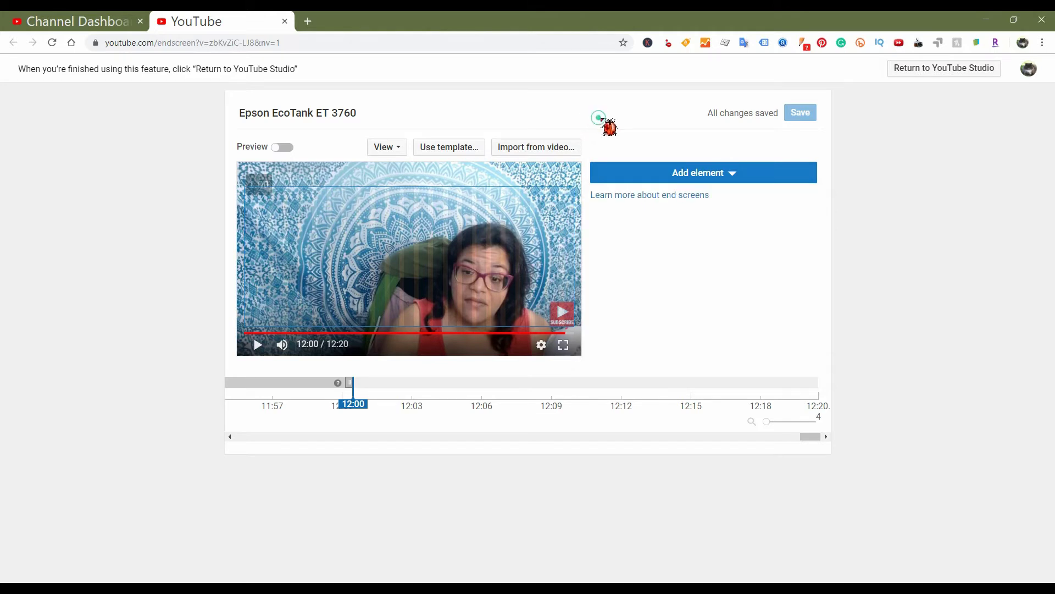
left_click(444, 148)
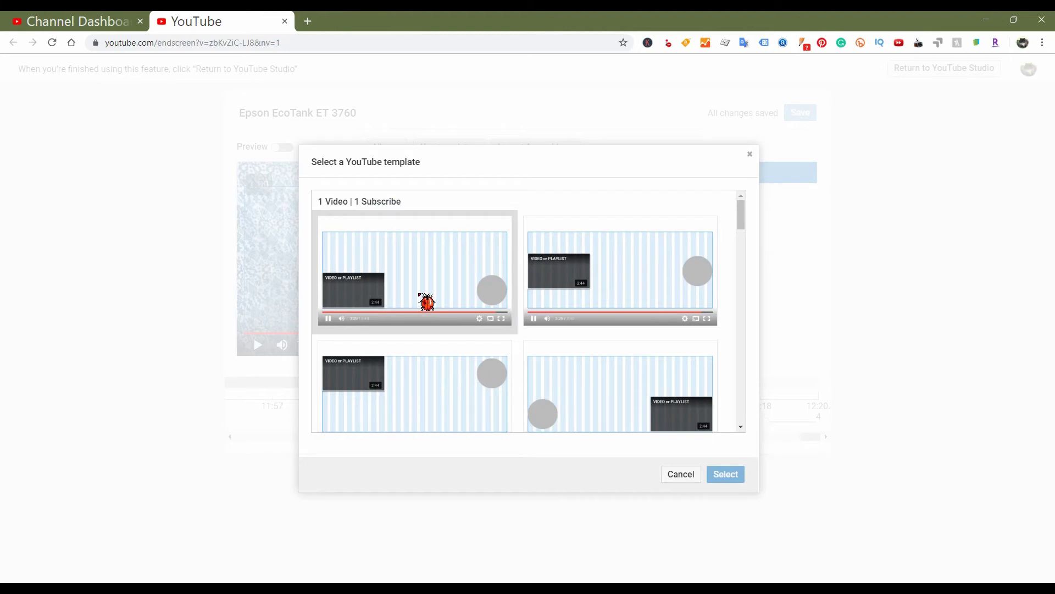
left_click(421, 297)
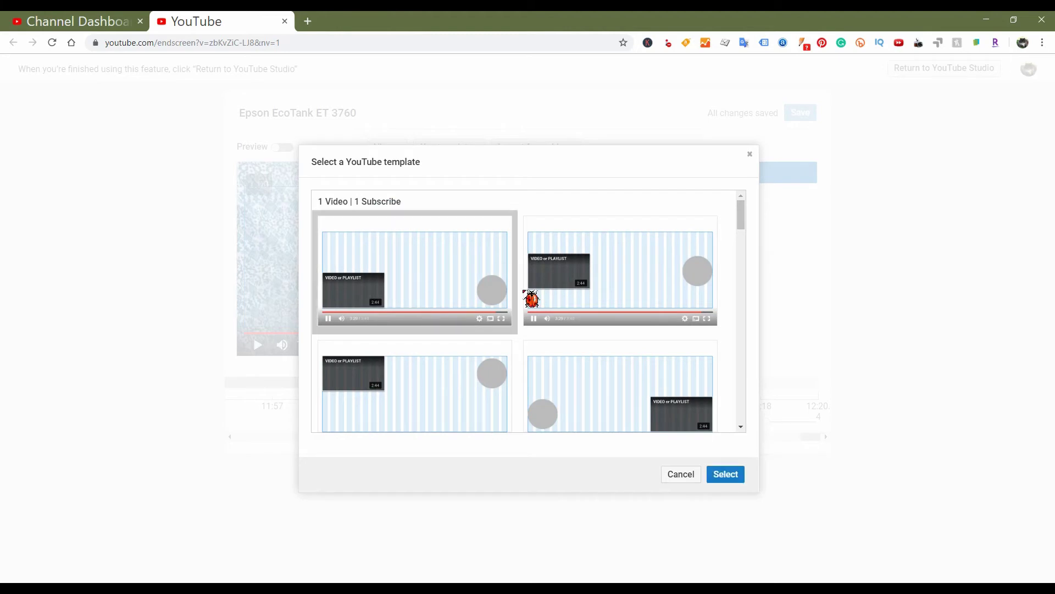
left_click(556, 409)
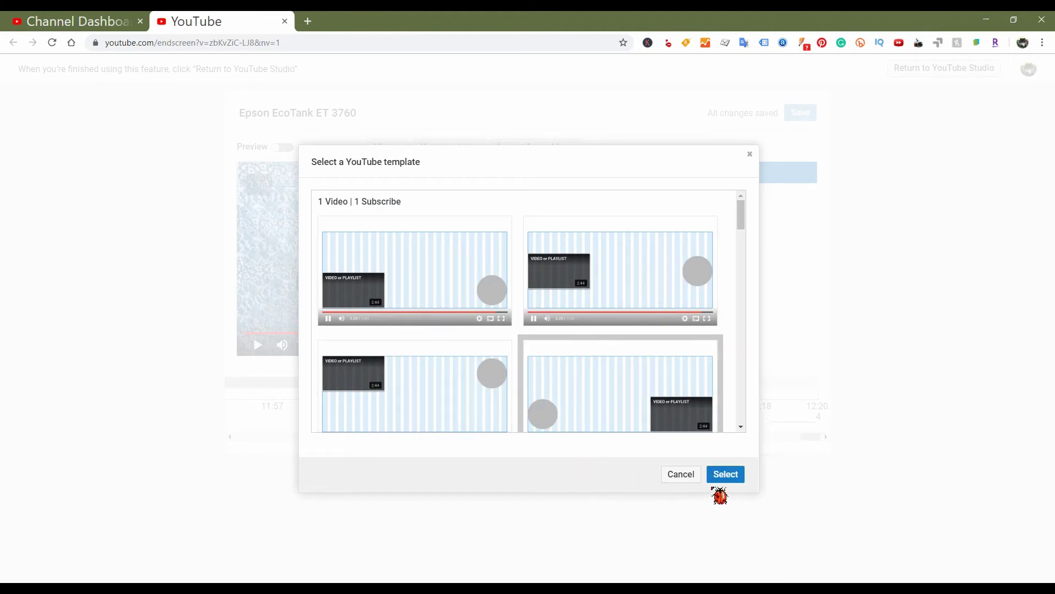
scroll(709, 402, "down", 1)
scroll(709, 402, "down", 3)
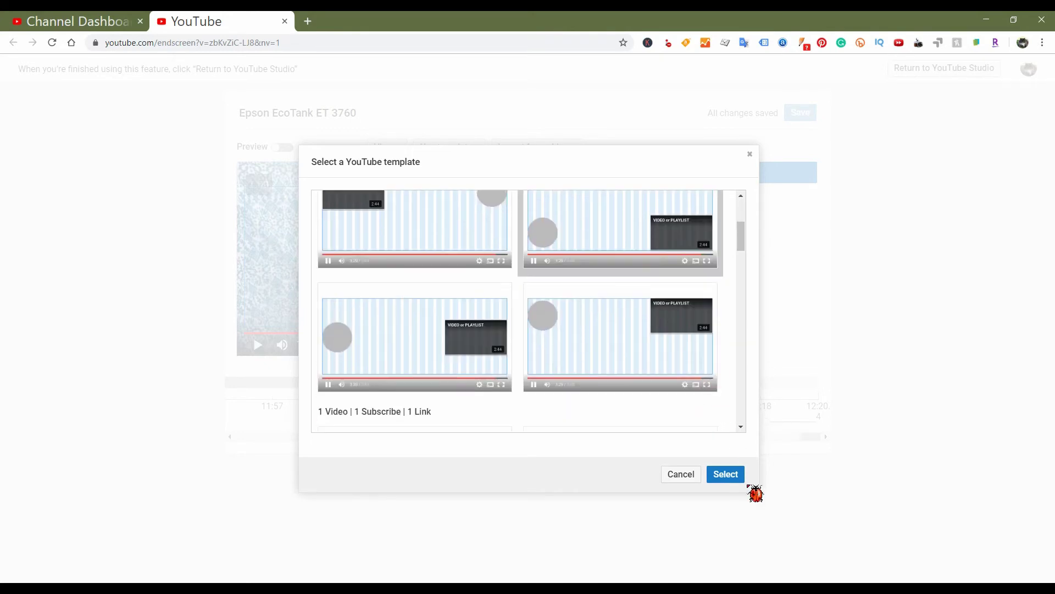
left_click(729, 475)
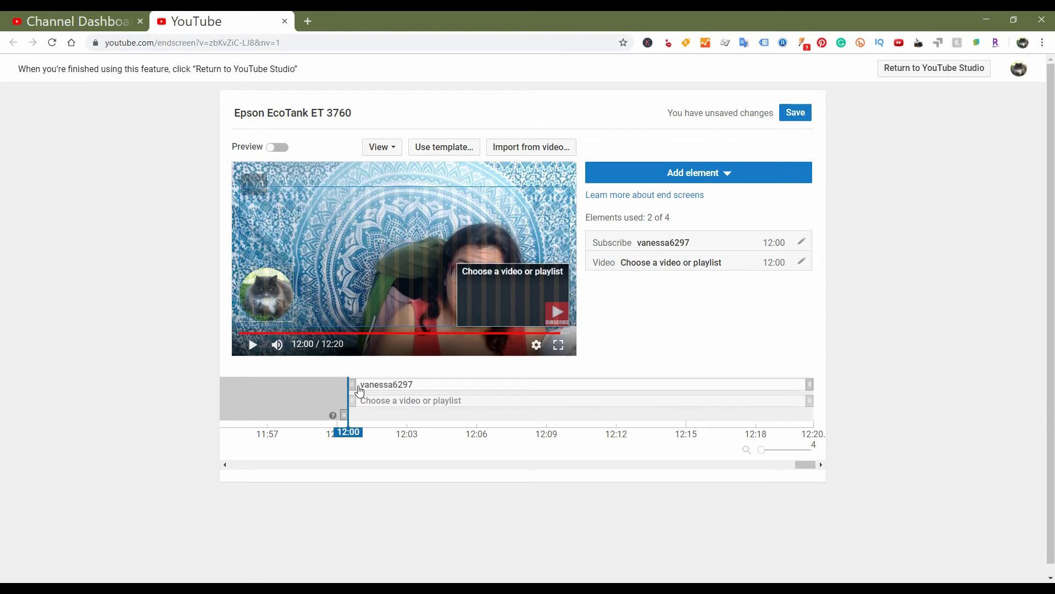
- Start the Subscribe element at 12:13 and the Video element at 12:14
left_click_drag(353, 384, 654, 384)
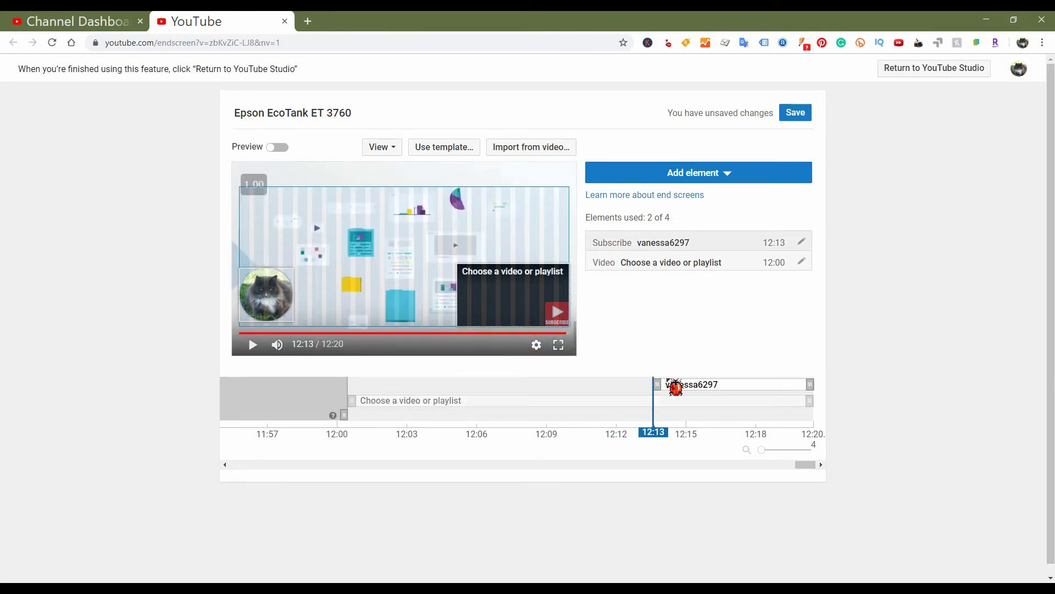
left_click_drag(653, 384, 629, 384)
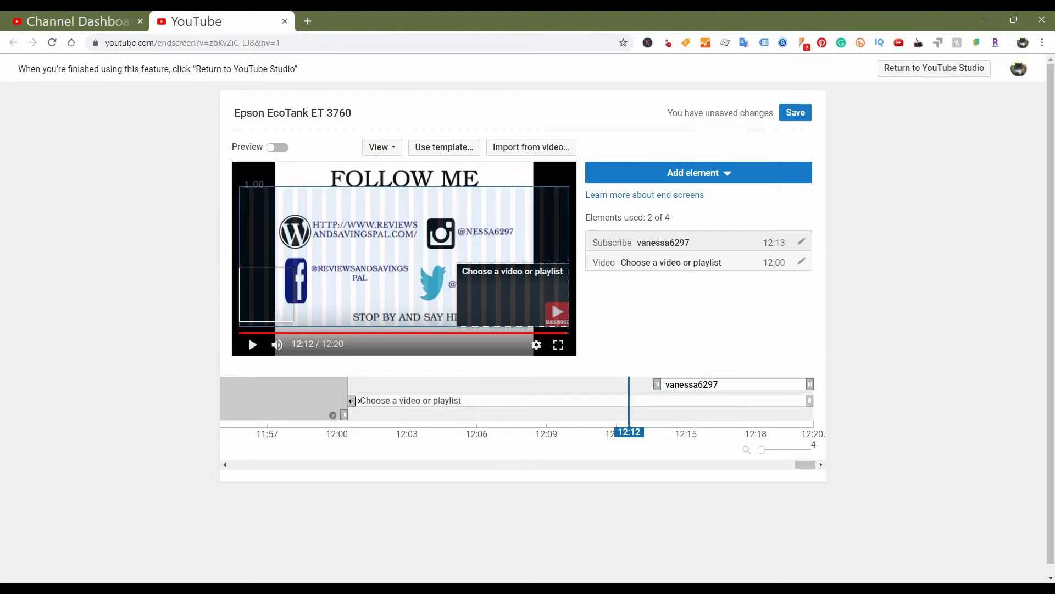
mouse_move(355, 400)
left_mouse_down()
mouse_move(687, 400)
mouse_move(668, 400)
left_mouse_up()
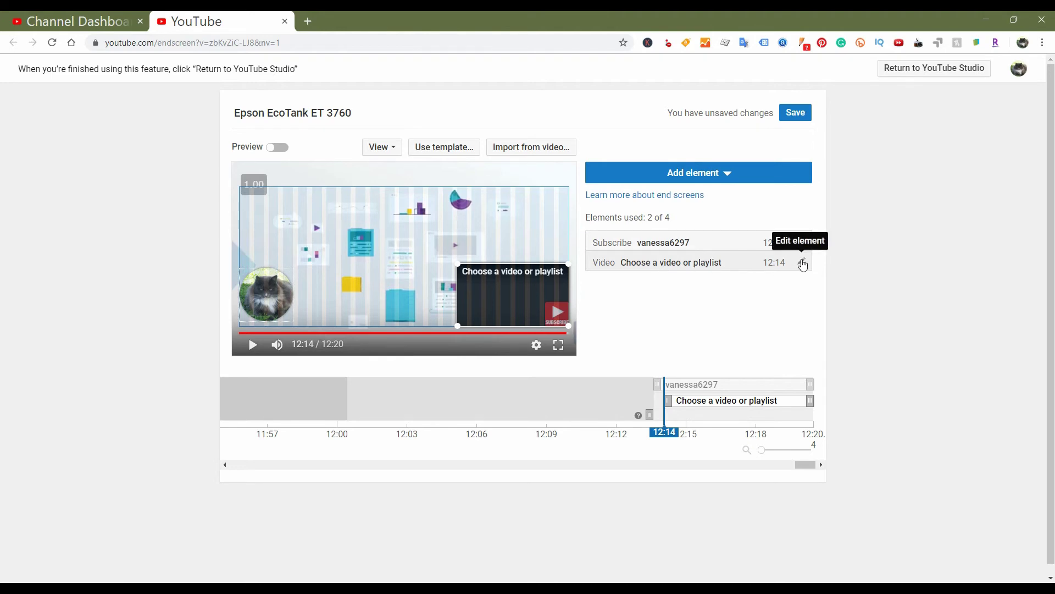
- Change the Video element to the 'Best for viewer' option and save the end screen
left_click(802, 262)
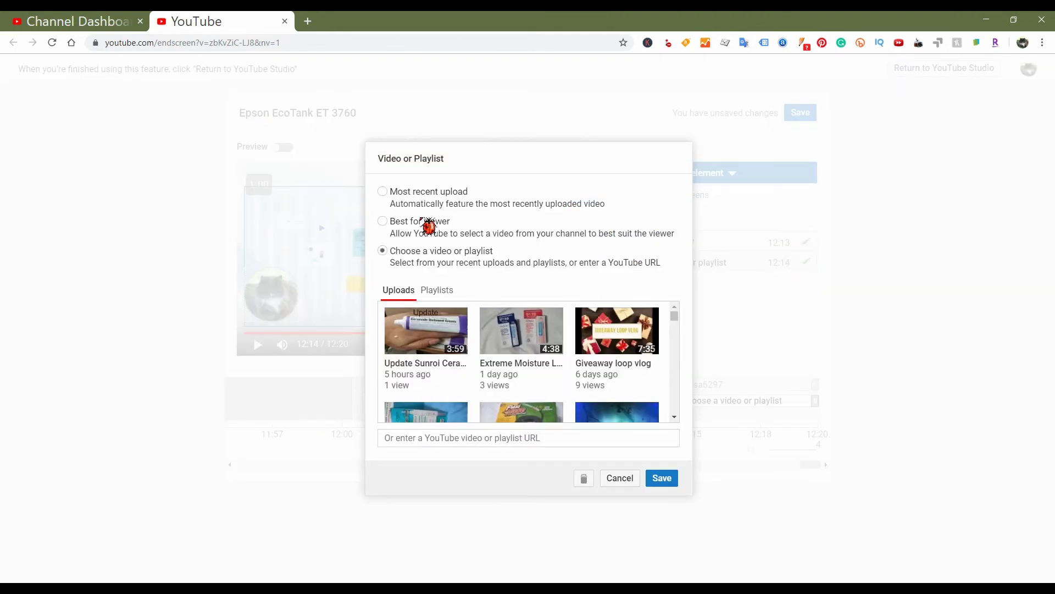
triple_click(383, 220)
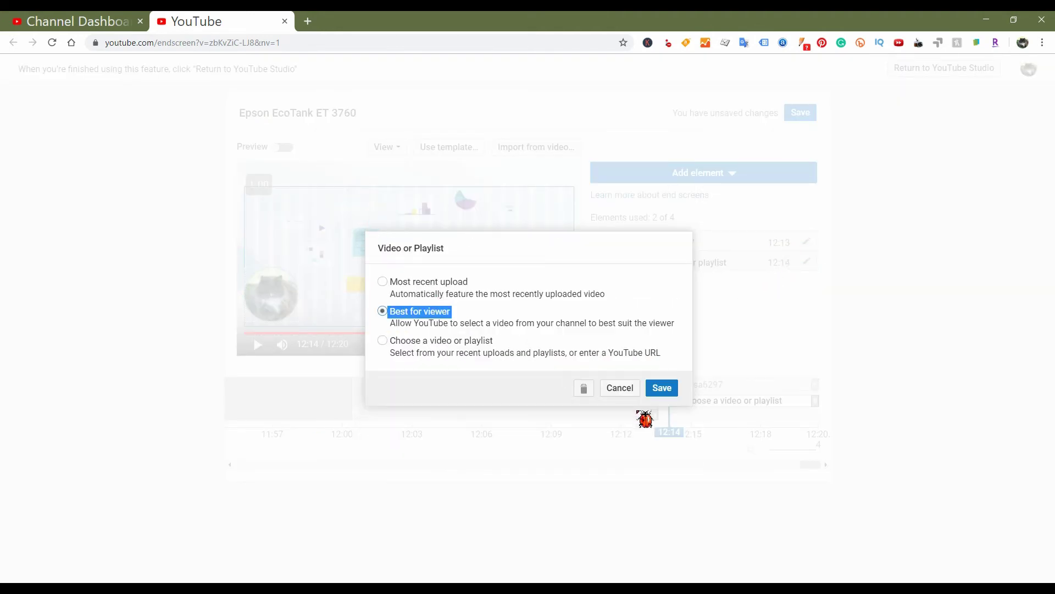
left_click(663, 388)
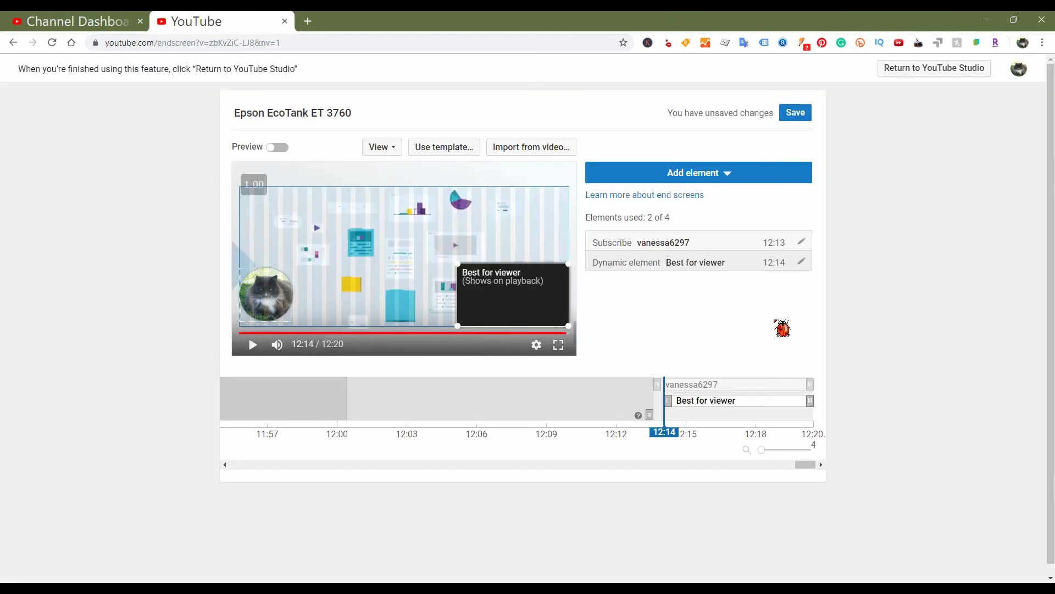
left_click(797, 112)
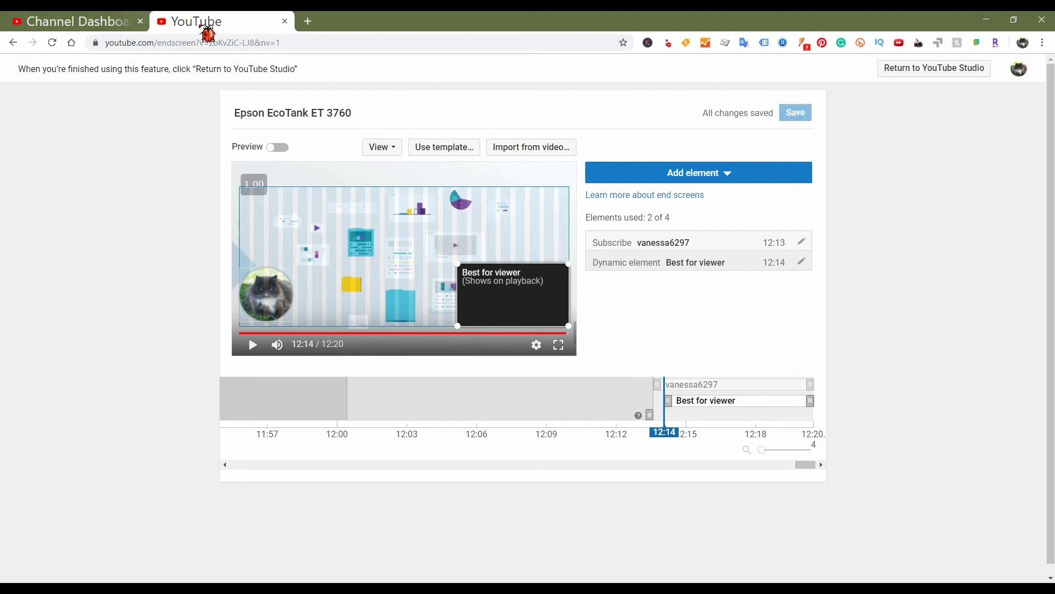
- Switch back to the Channel Dashboard tab and review the Preview & publish schedule
left_click(59, 21)
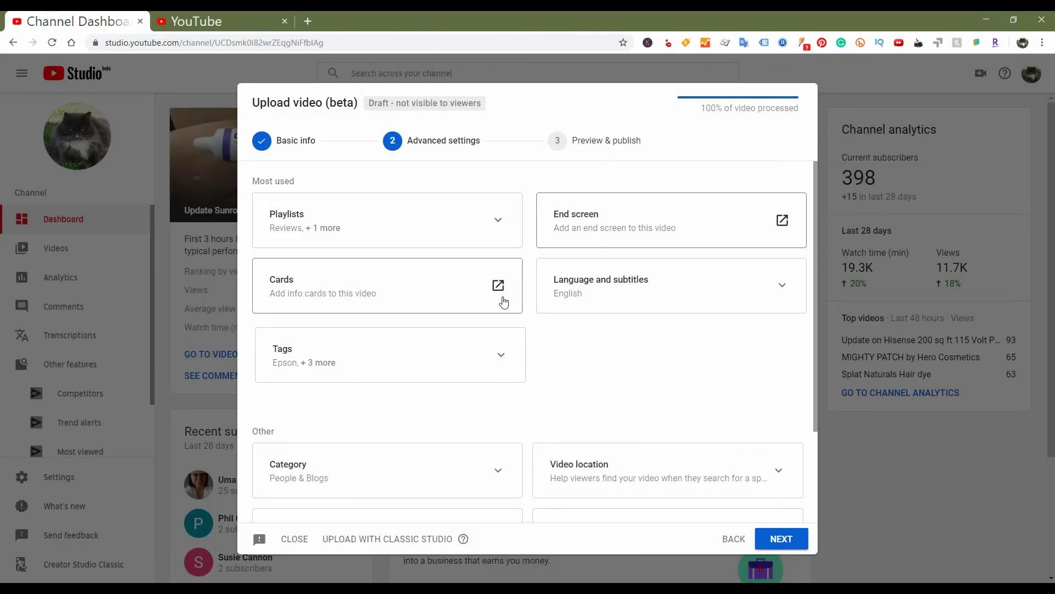
left_click(609, 145)
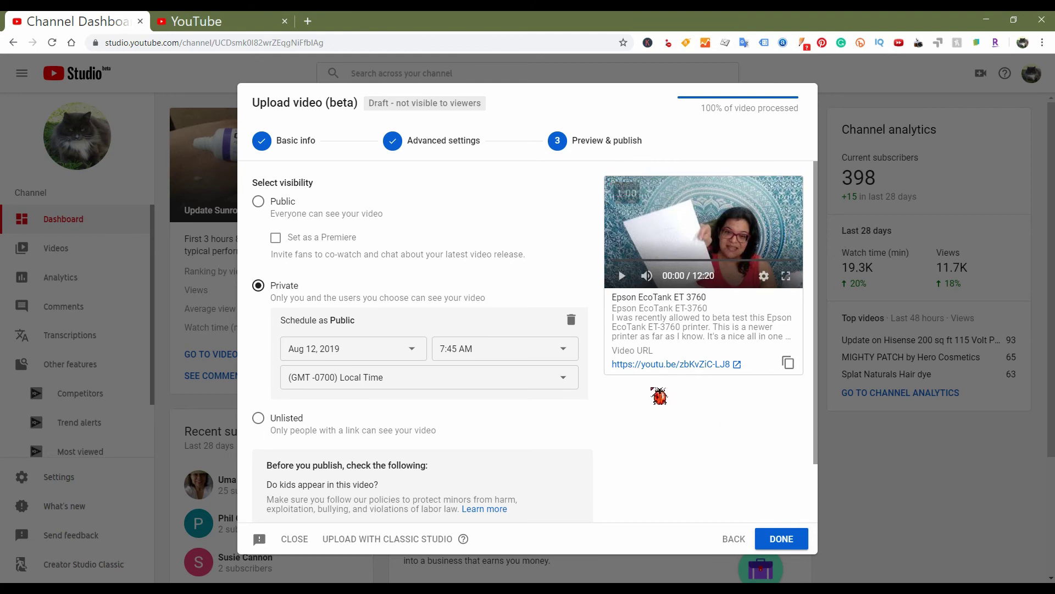
scroll(633, 392, "down", 2)
scroll(634, 392, "up", 2)
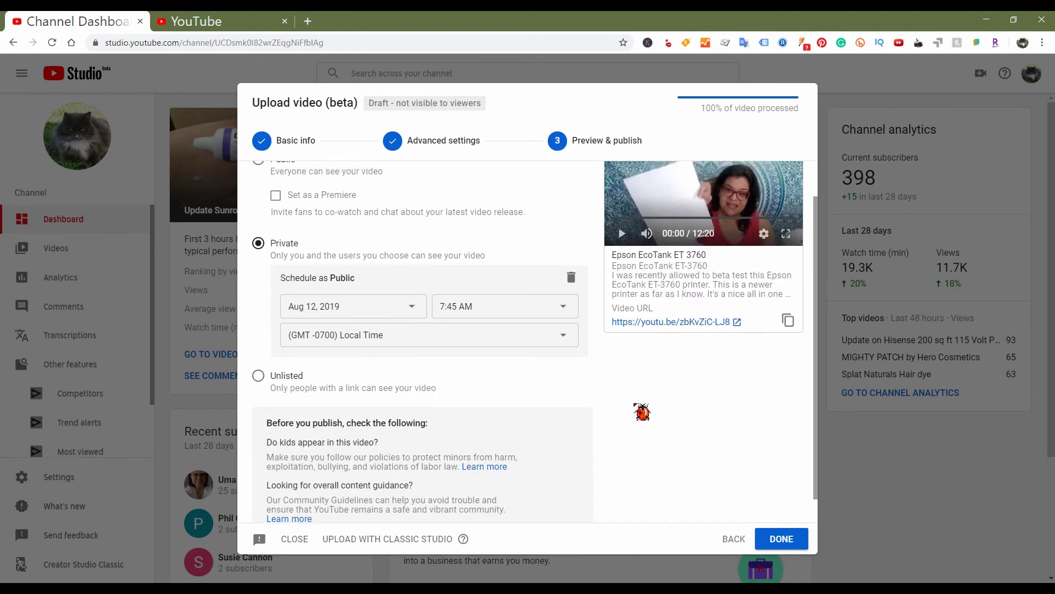